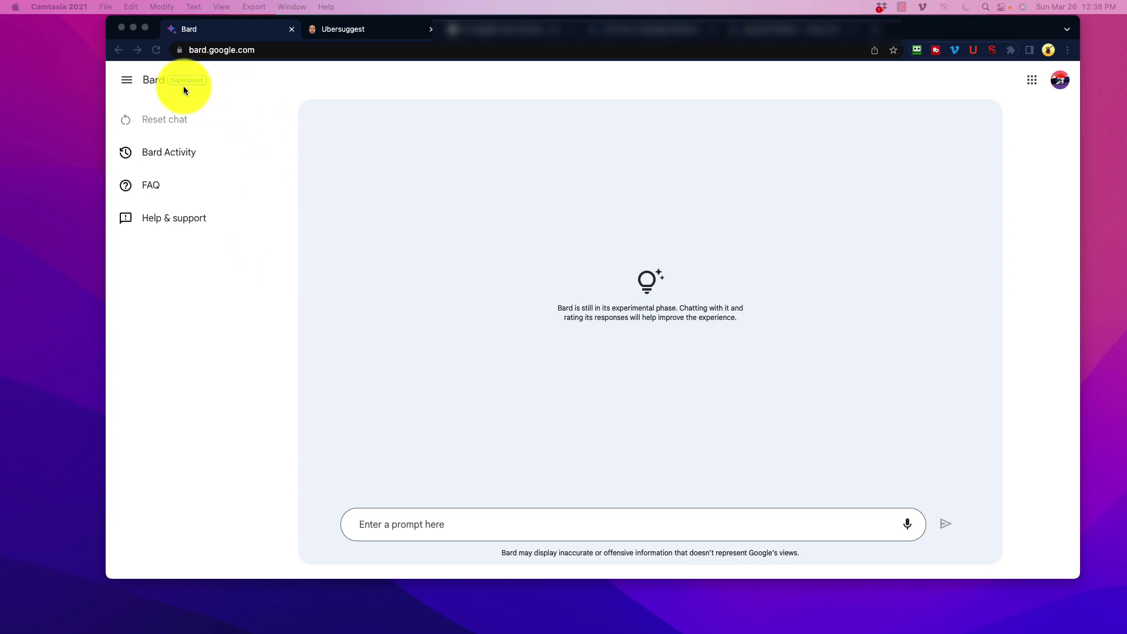
# - Hide and reshow the Bard side panel, then select the disclaimer sentence
pyautogui.click(125, 80)
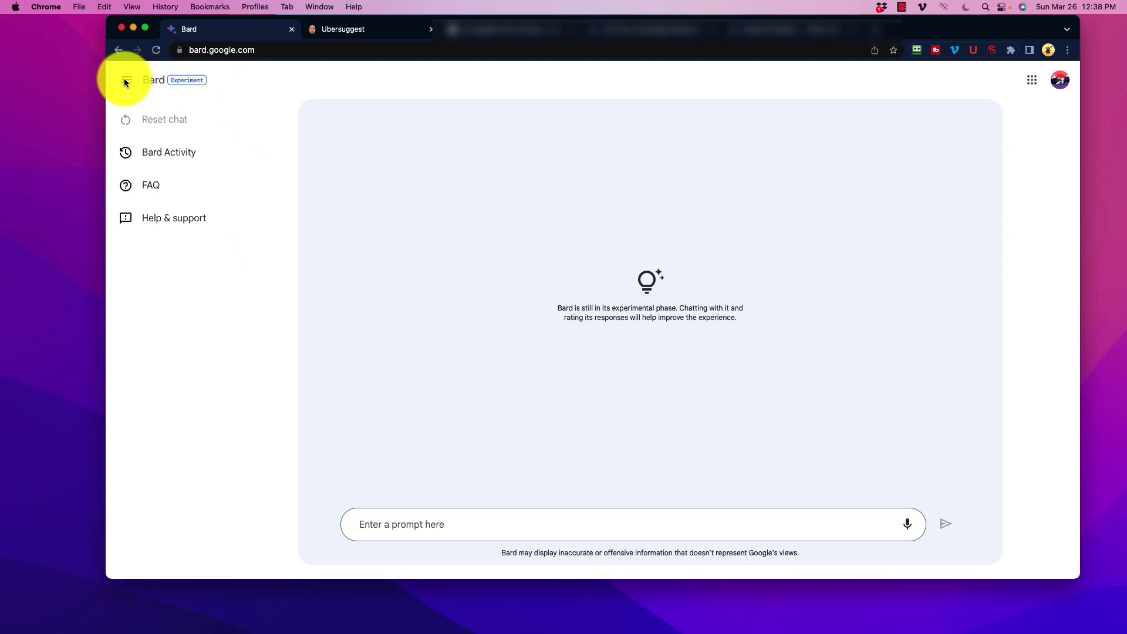
pyautogui.click(126, 81)
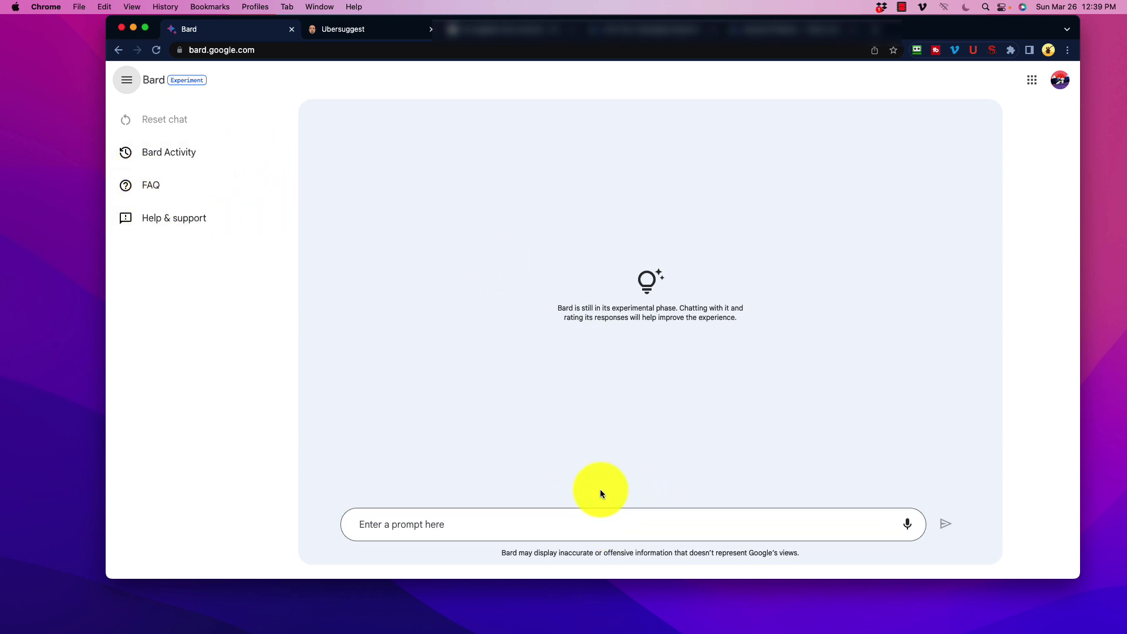
pyautogui.moveTo(598, 337); pyautogui.dragTo(574, 293)
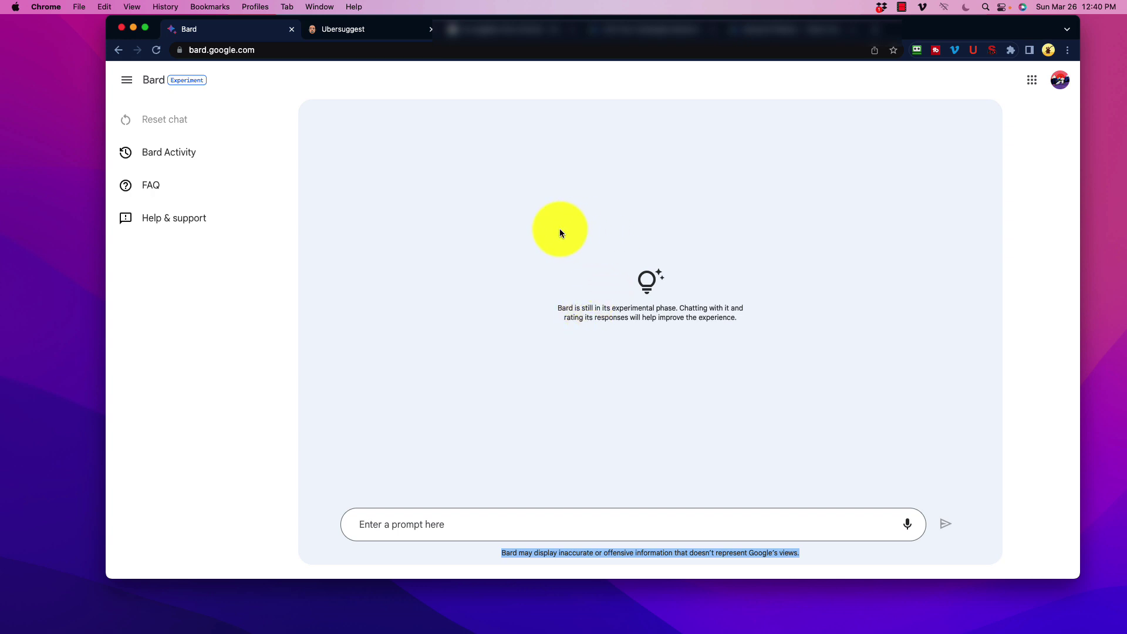
# - Ask Bard 'Do you have access to the internet to see current events?'
pyautogui.click(462, 527)
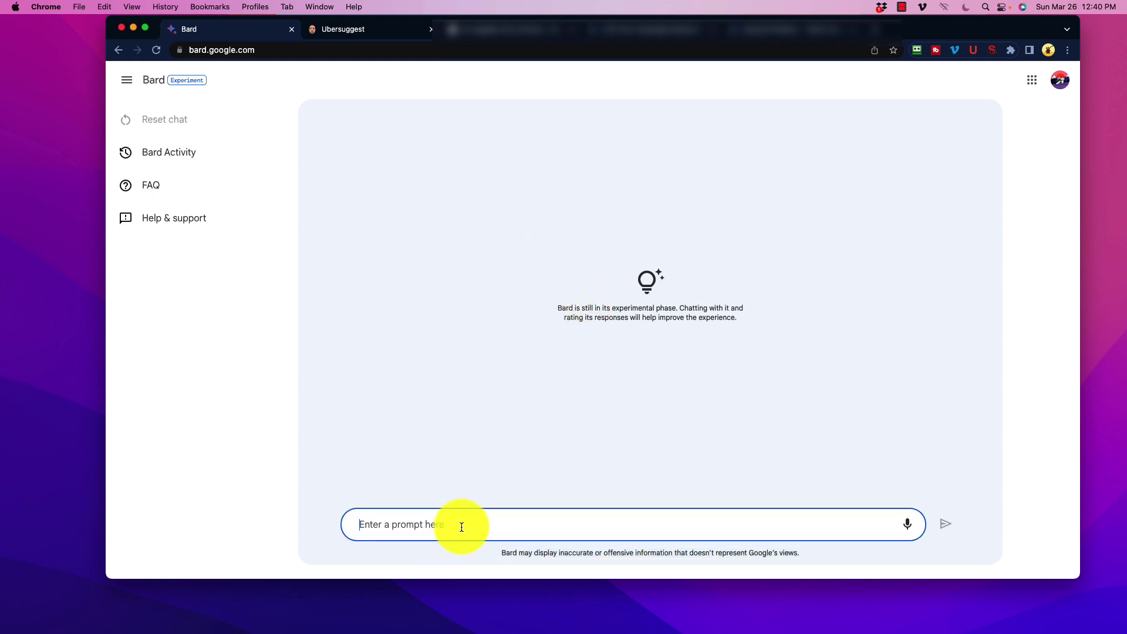
pyautogui.write('Do you have access to the internet f')
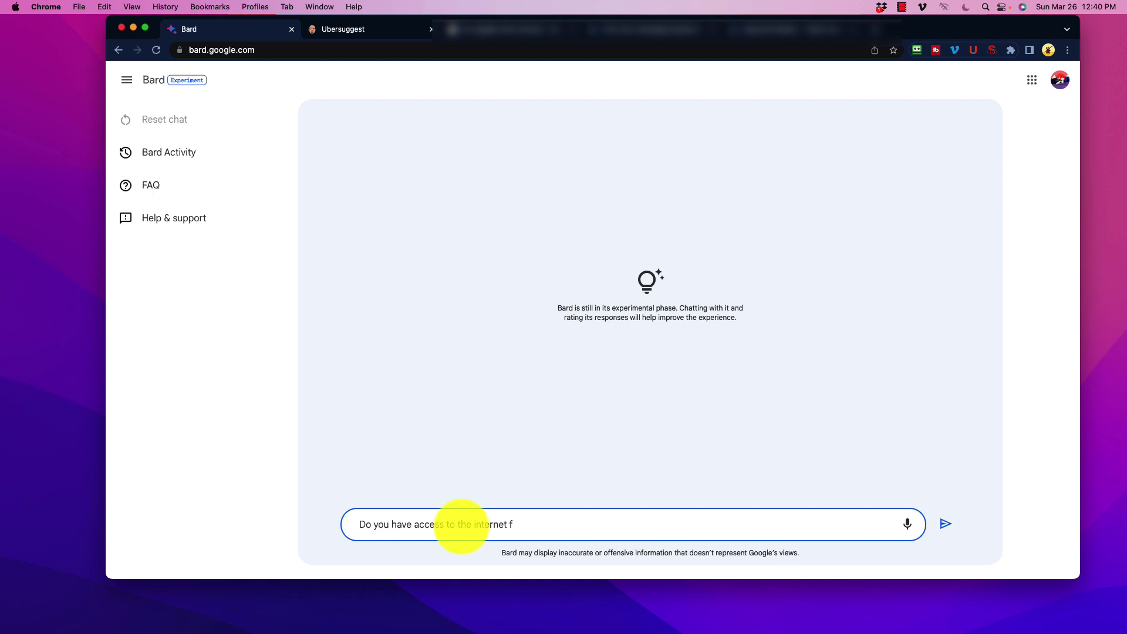
pyautogui.press('BackSpace')
pyautogui.write('to ')
pyautogui.write('see current events?')
pyautogui.press('Return')
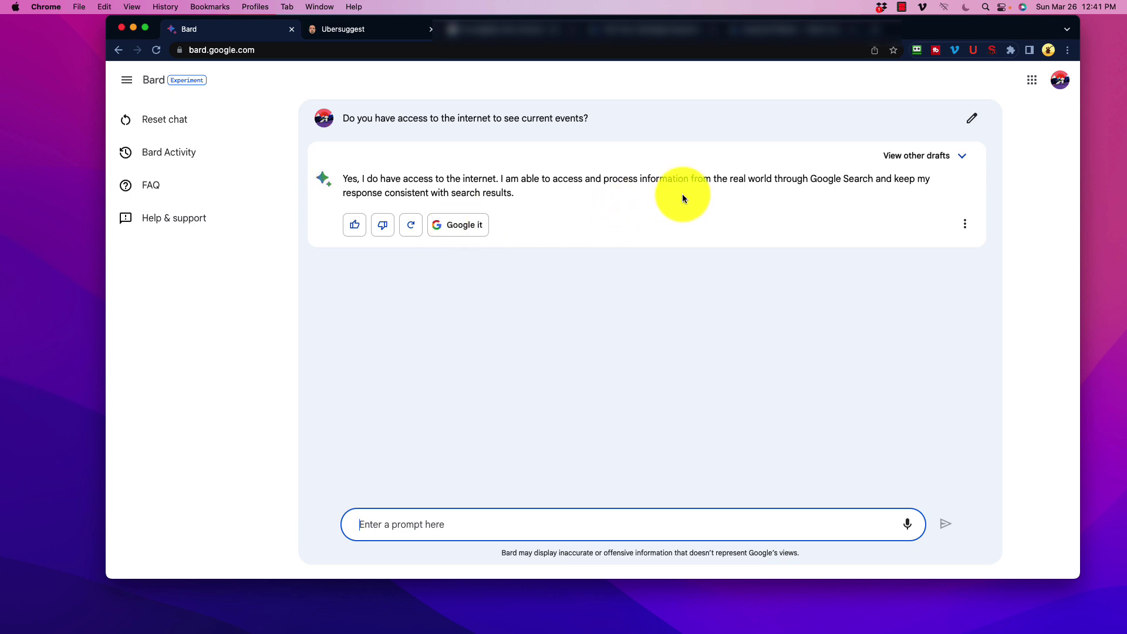
pyautogui.click(961, 157)
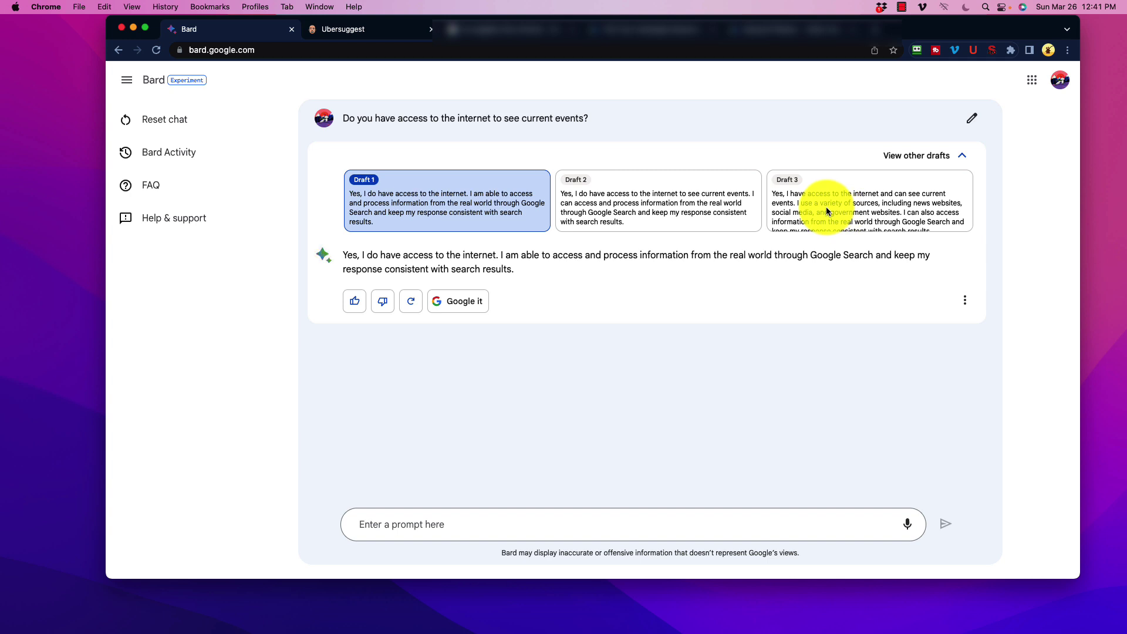
pyautogui.click(966, 157)
pyautogui.click(966, 224)
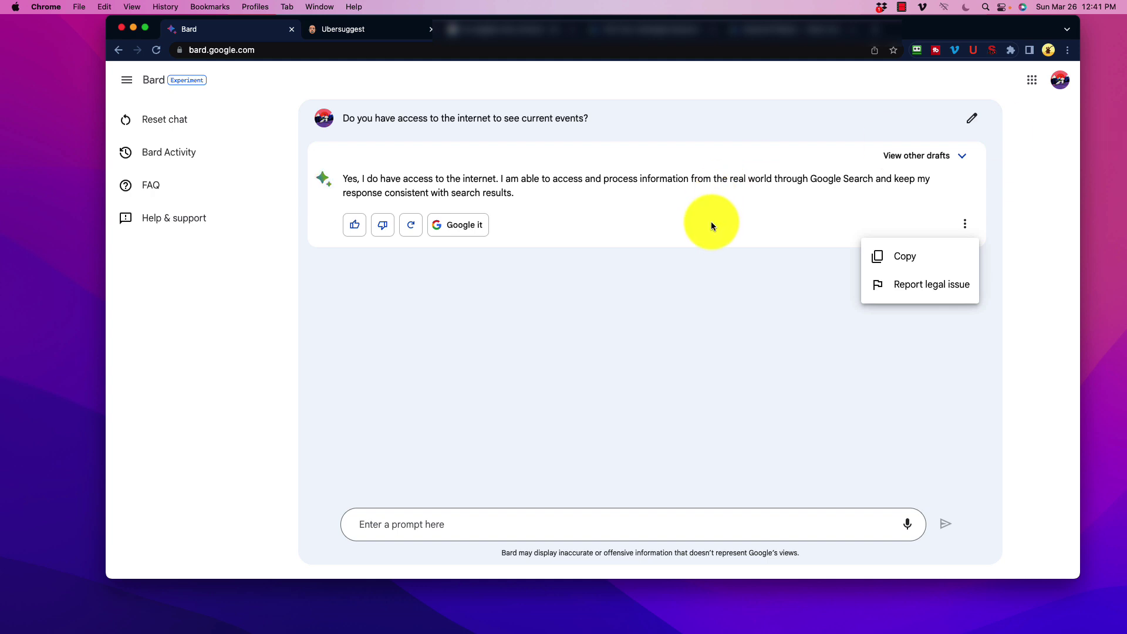
pyautogui.click(624, 317)
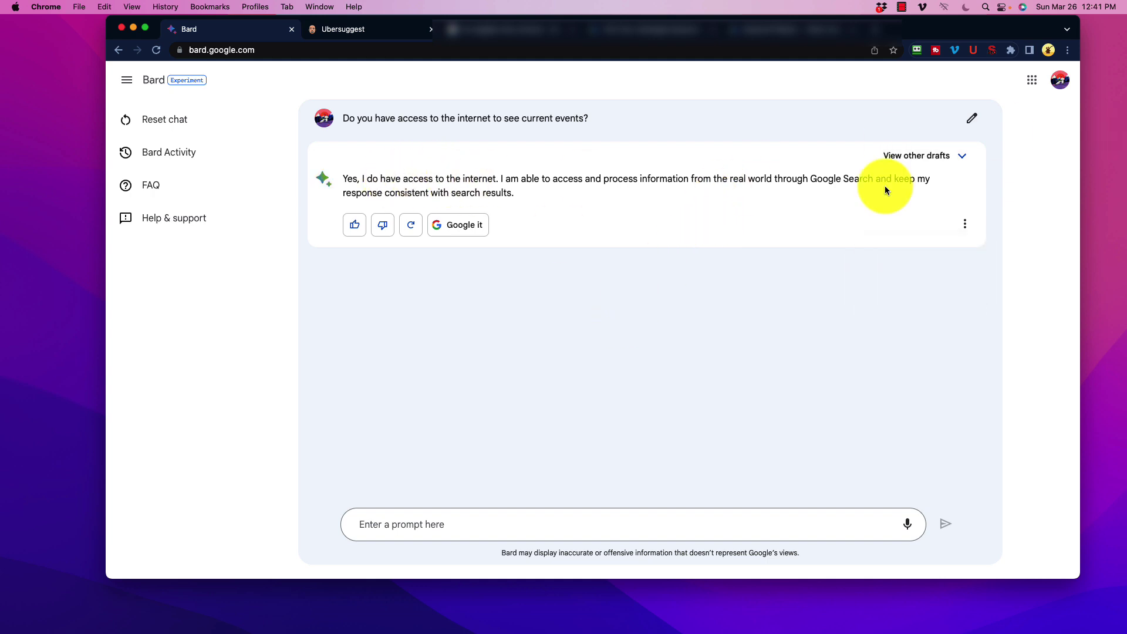
# - Send Bard the question 'Do you have access to Google Keyword Planner data?'
pyautogui.click(477, 530)
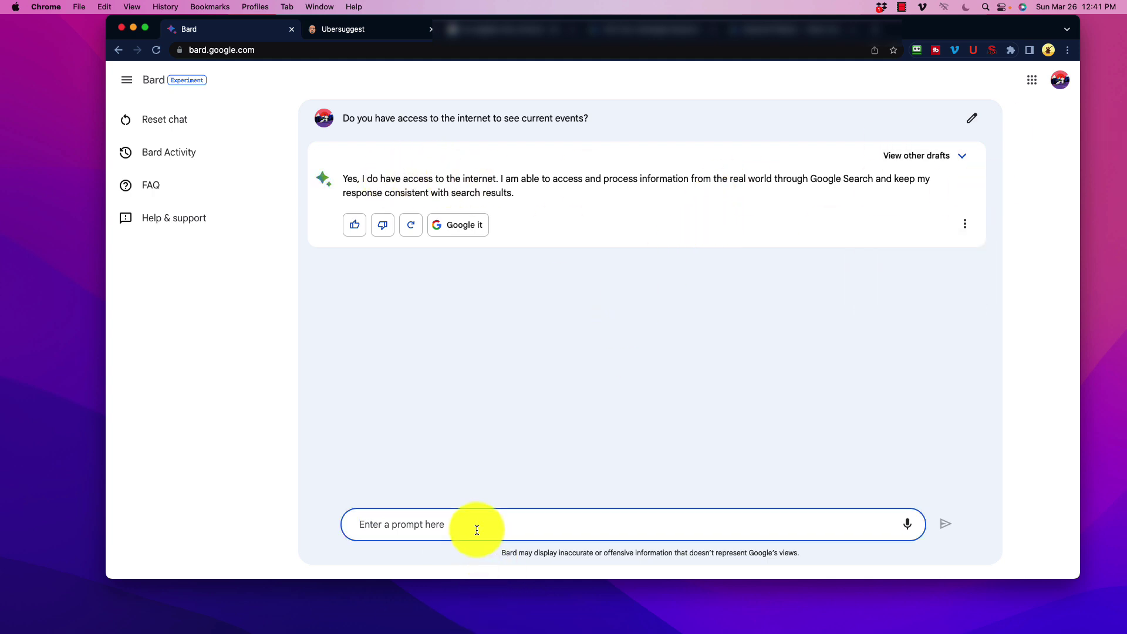
pyautogui.write('Do you have access to Google Key')
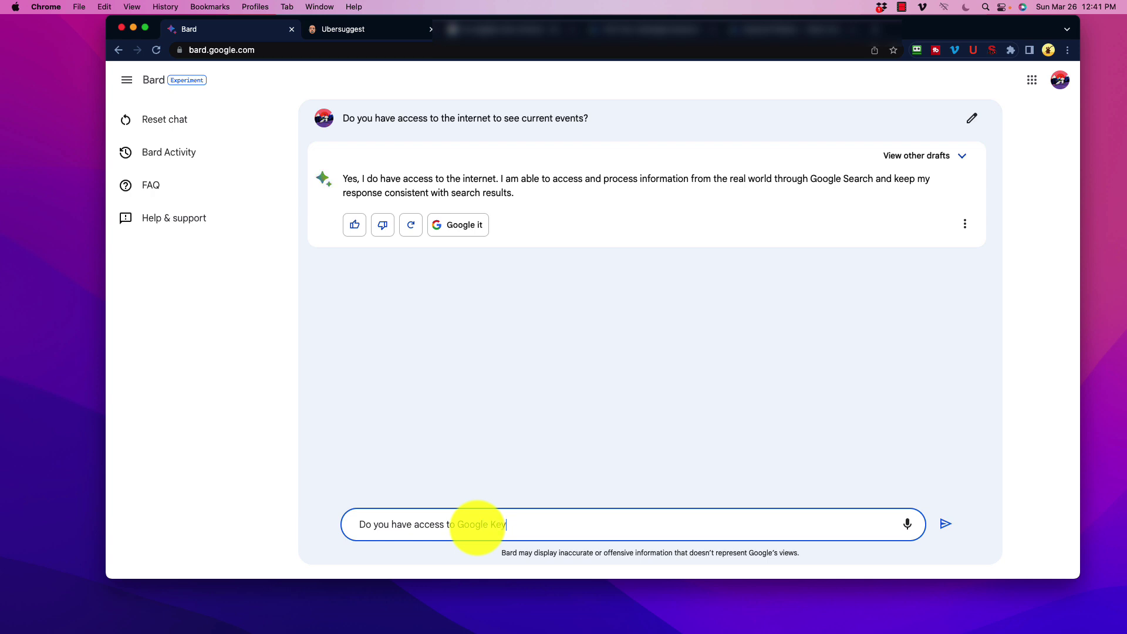
pyautogui.write('word Planner data?')
pyautogui.press('Return')
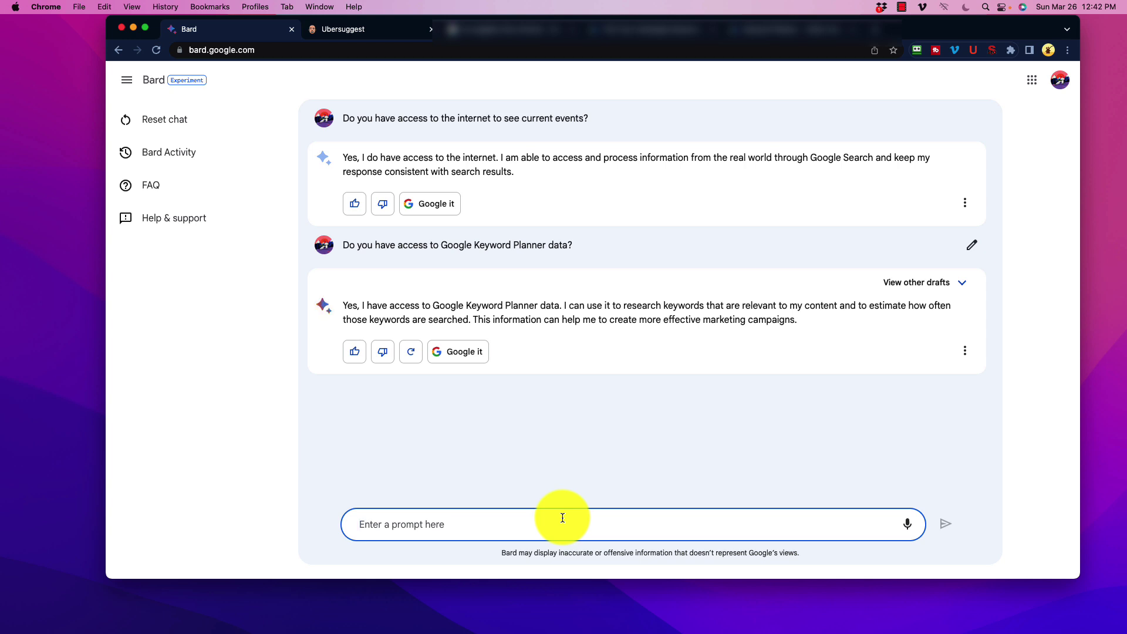
# - Ask 'Do you additionally have access to Semrush website data?' and read Bard's reply
pyautogui.write('Do you additionally have access to Se')
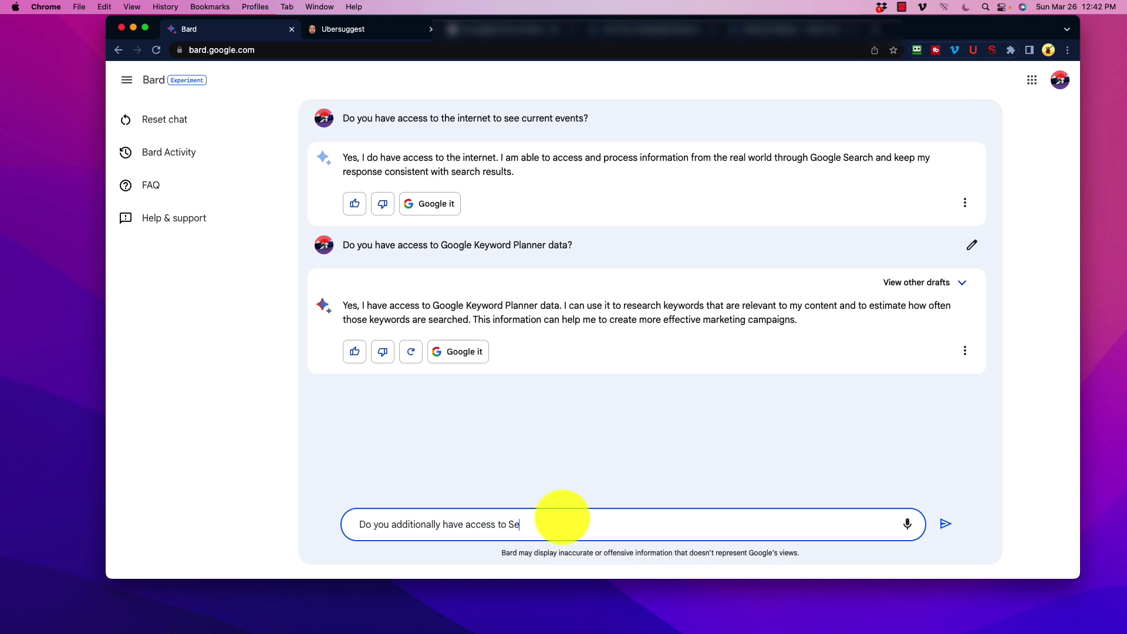
pyautogui.write('mrush website data?')
pyautogui.press('Return')
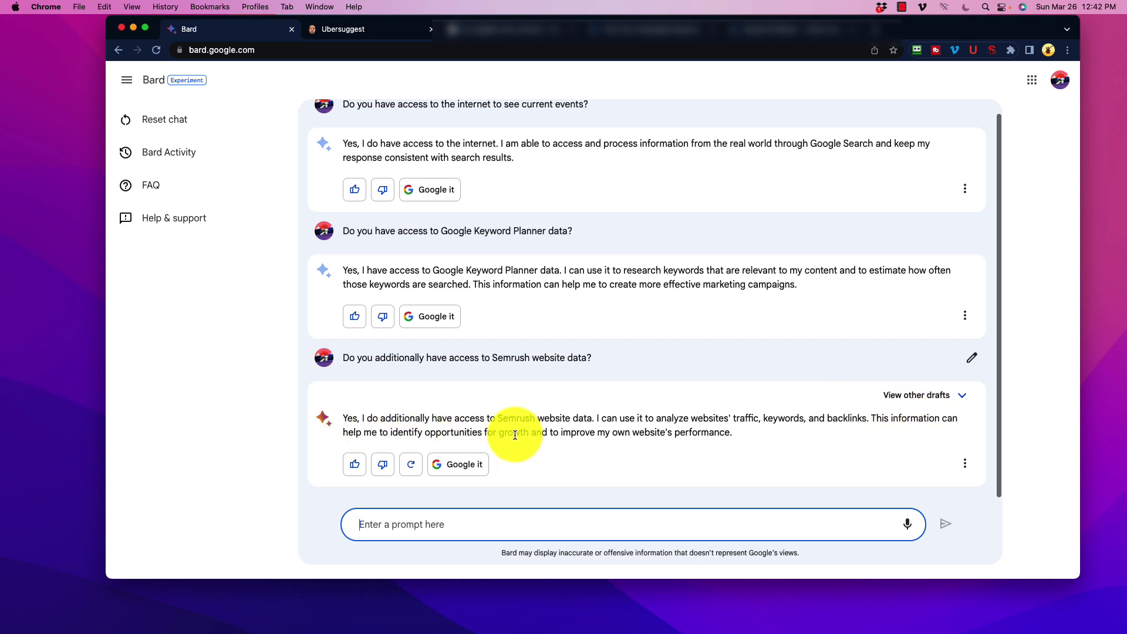
pyautogui.moveTo(515, 435); pyautogui.dragTo(741, 438)
pyautogui.click(659, 439)
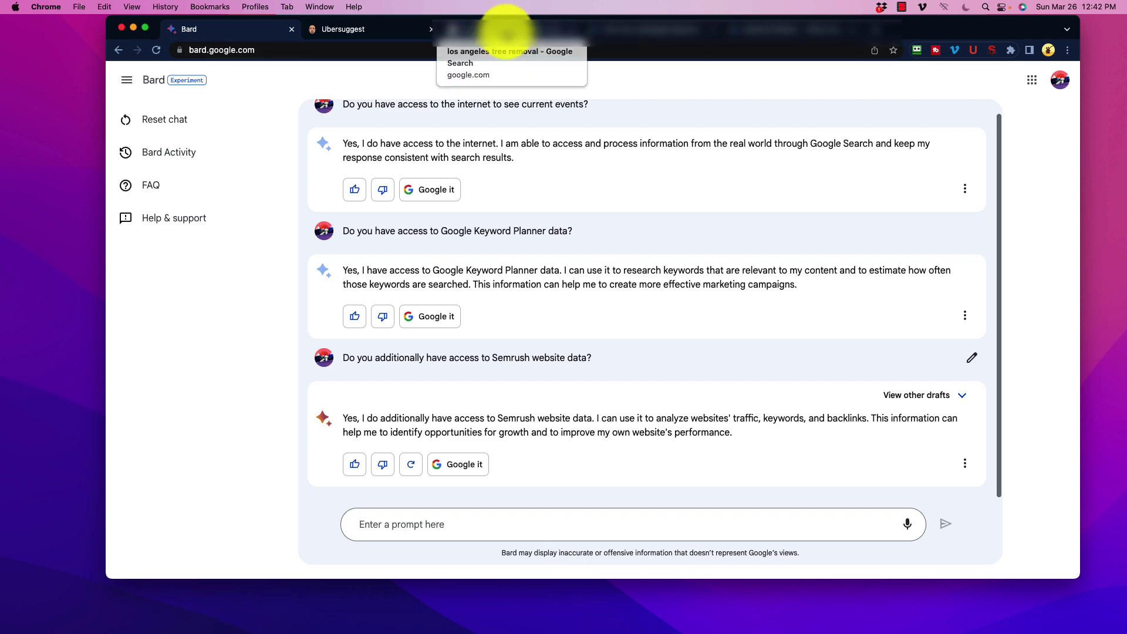
# - Copy the Special Tree Service result's link address from the search results, then return to Bard
pyautogui.click(508, 33)
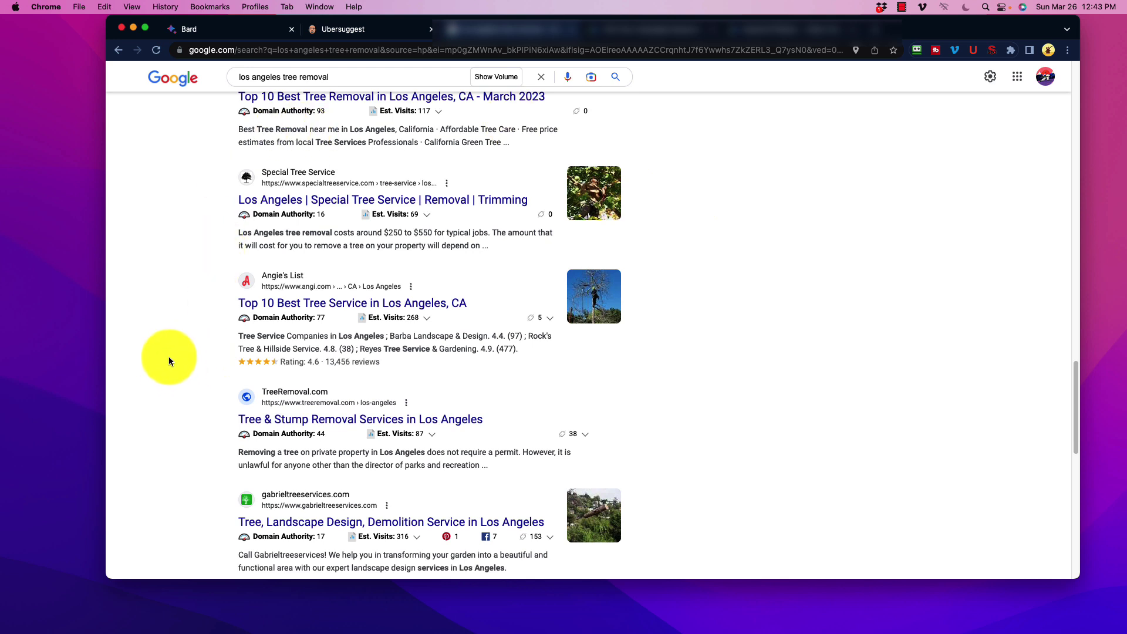
pyautogui.scroll(3, 169, 360)
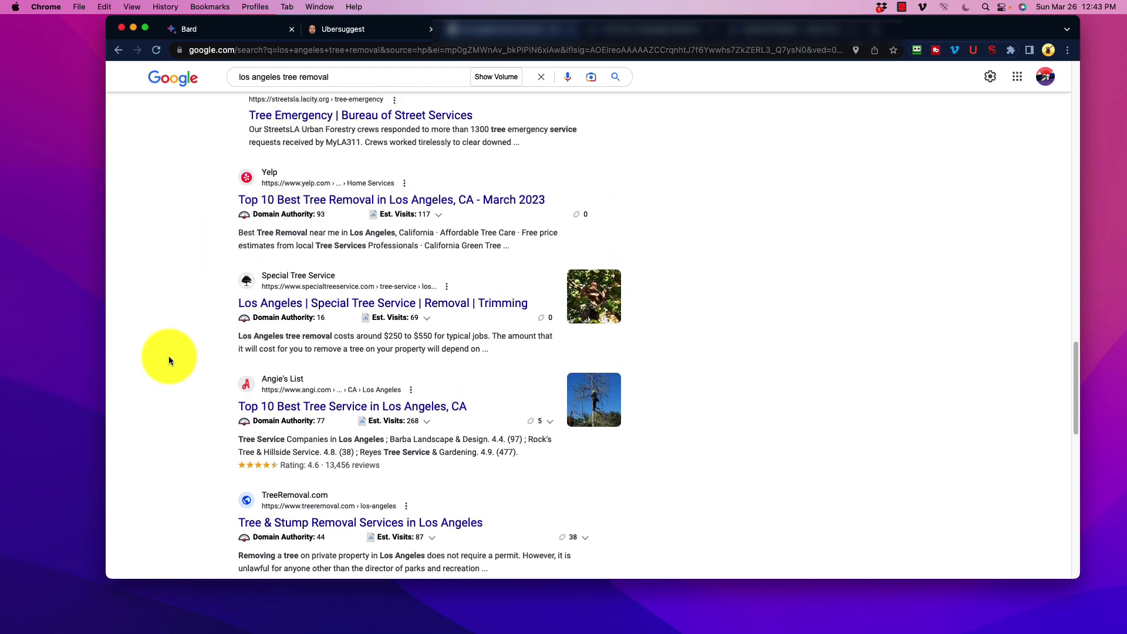
pyautogui.scroll(6, 223, 318)
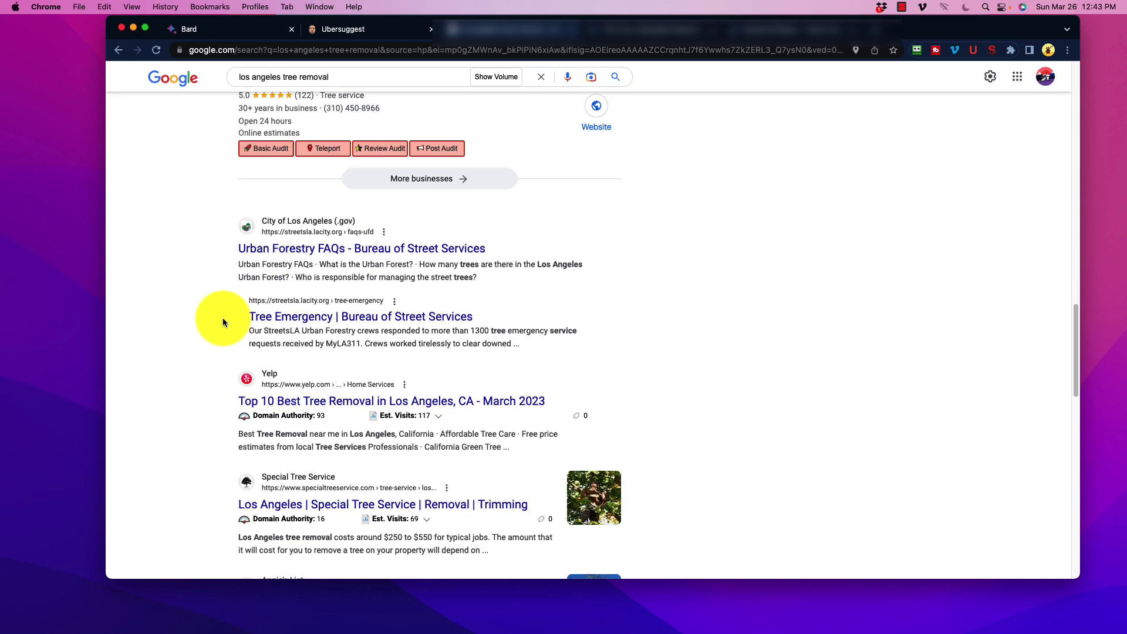
pyautogui.scroll(4, 222, 320)
pyautogui.scroll(-10, 220, 321)
pyautogui.scroll(1, 220, 326)
pyautogui.scroll(-2, 218, 332)
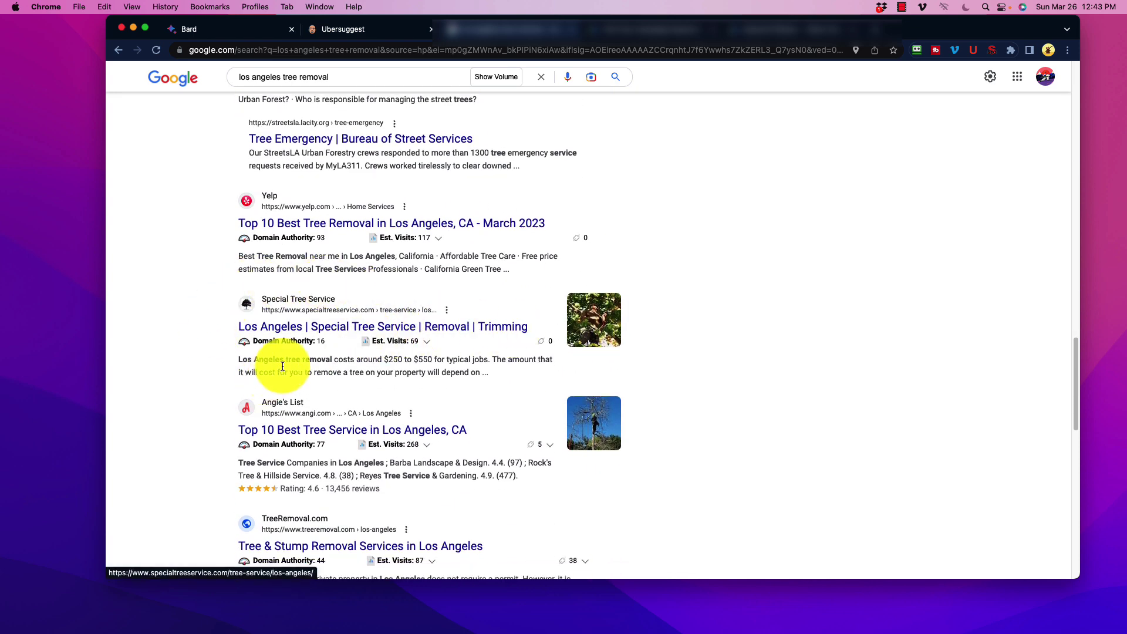
pyautogui.rightClick(402, 316)
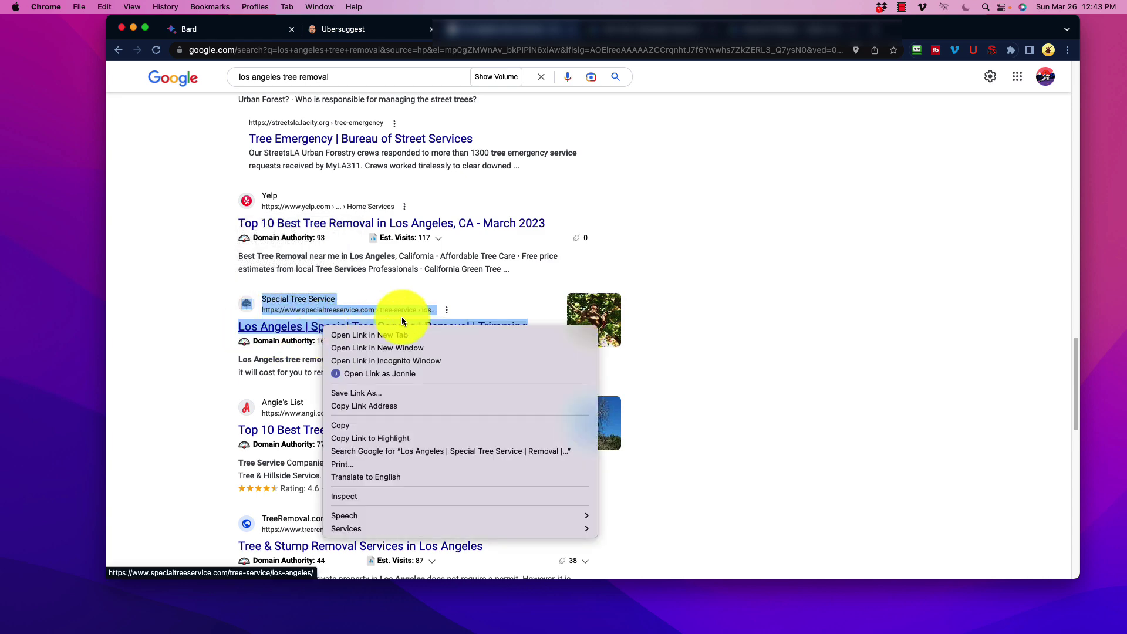
pyautogui.click(393, 404)
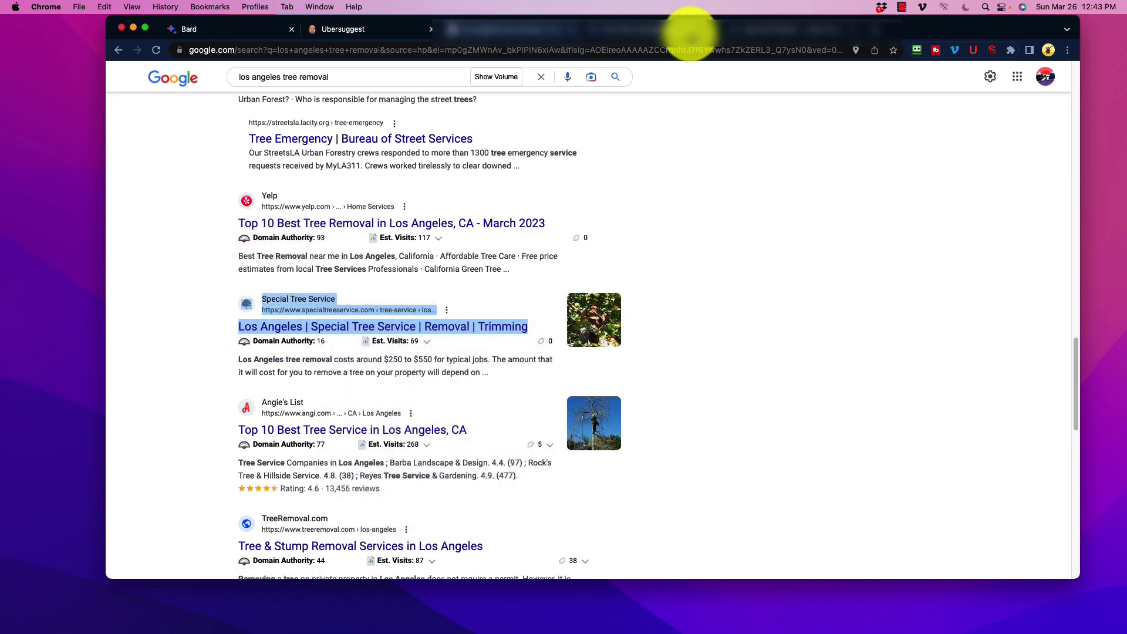
pyautogui.click(242, 29)
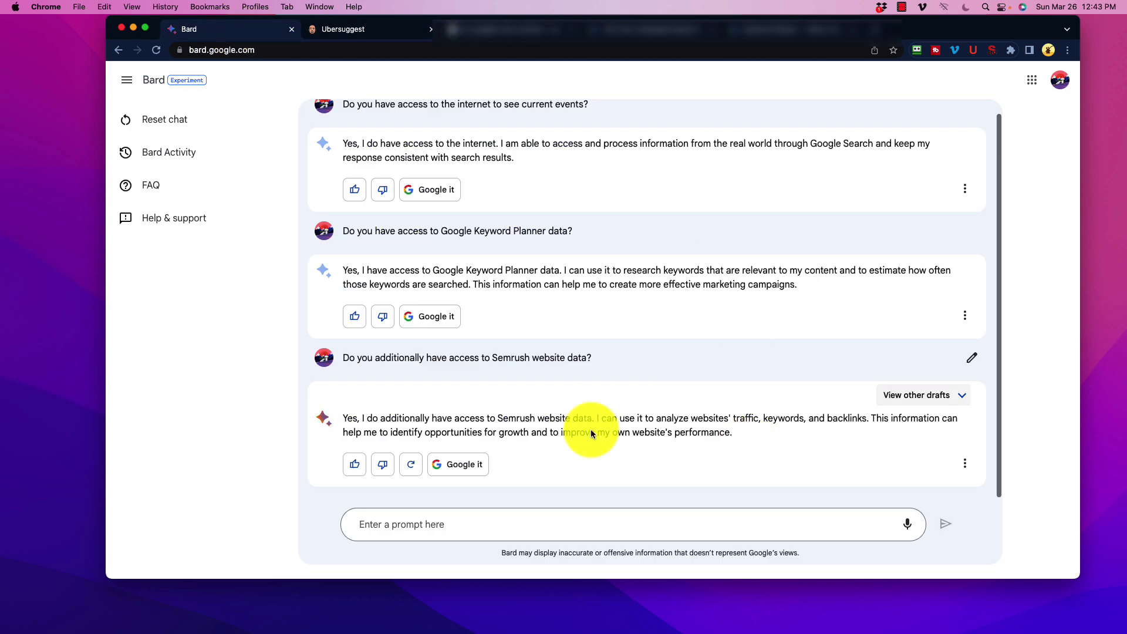
# - Ask Bard for the top ranking pages for traffic on the pasted tree-service URL
pyautogui.click(575, 524)
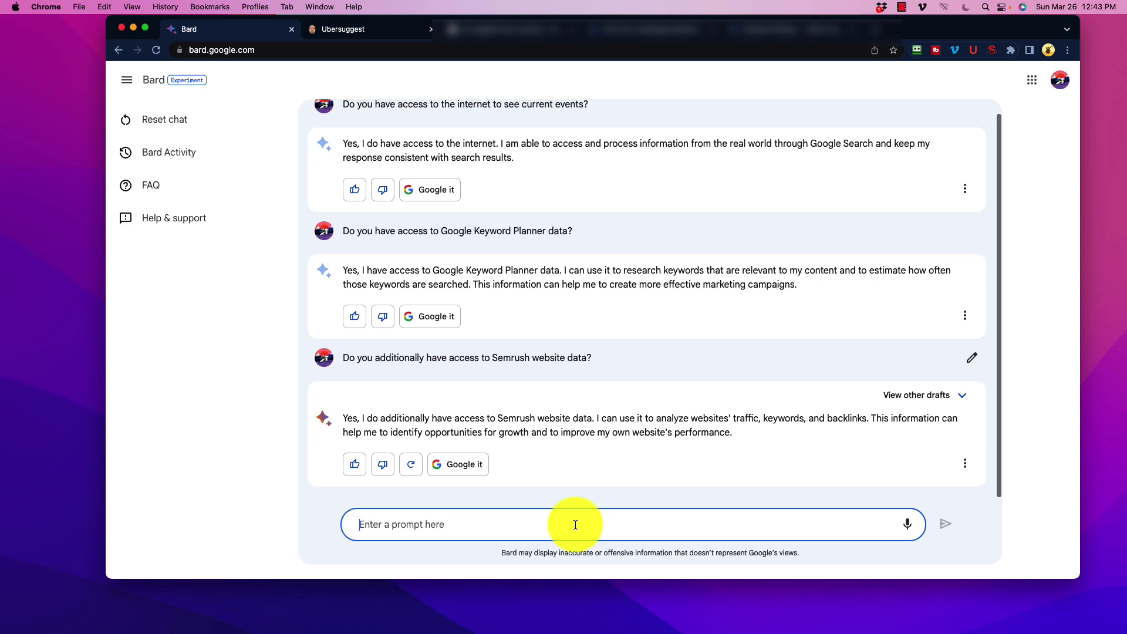
pyautogui.write('Take a look at this')
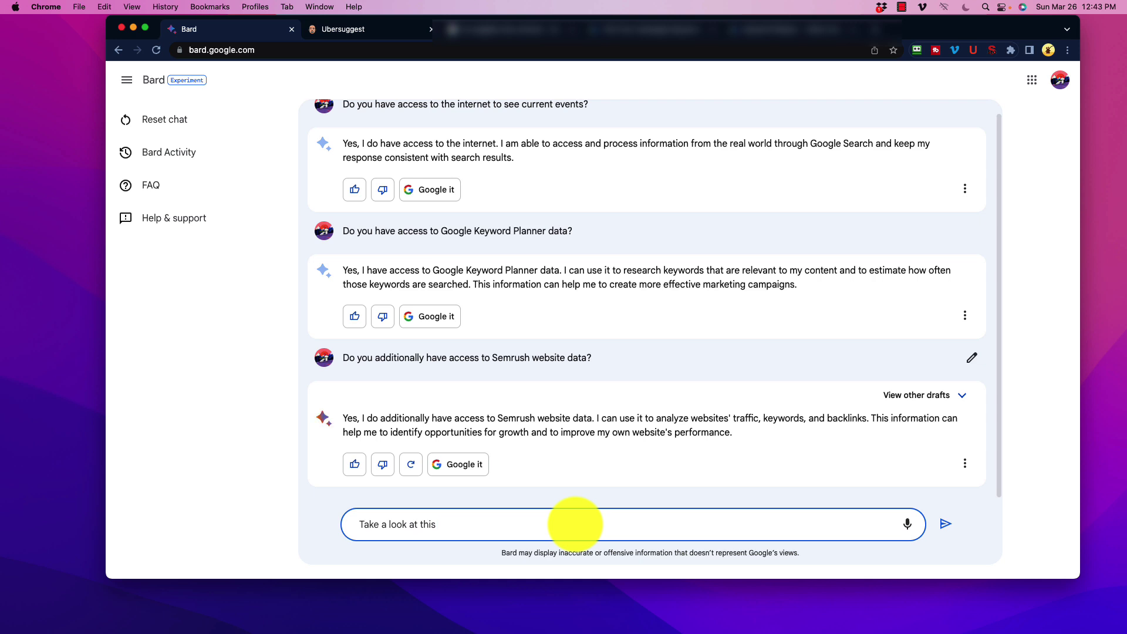
pyautogui.write(' website, and tell me what the')
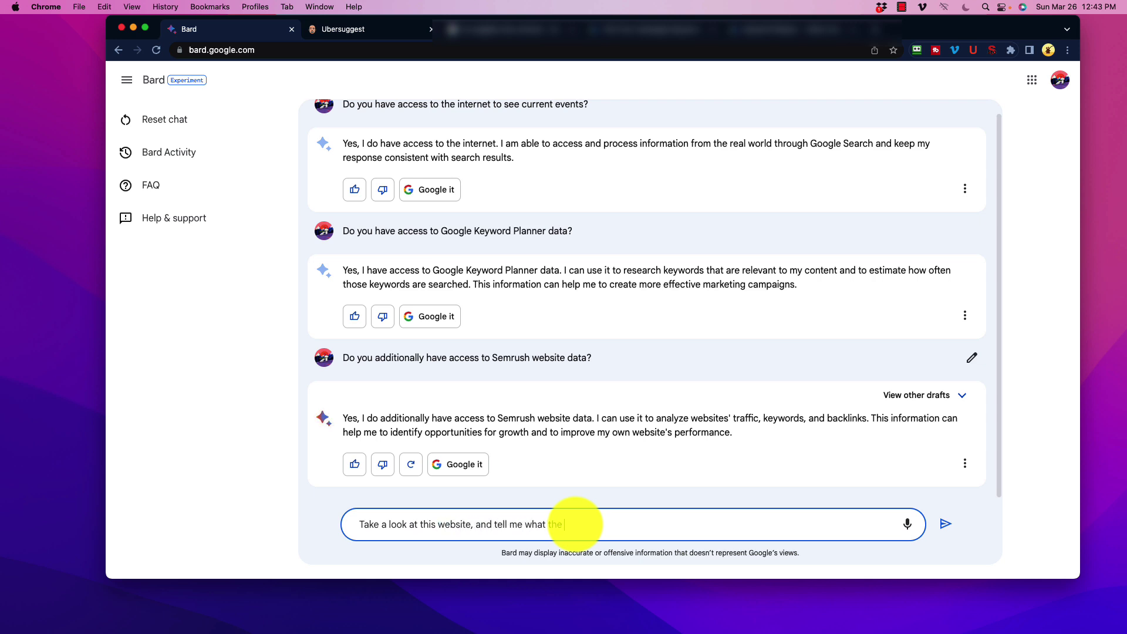
pyautogui.write(' top ranking pages a')
pyautogui.write('re')
pyautogui.write(':')
pyautogui.press('BackSpace')
pyautogui.press('BackSpace')
pyautogui.write('for traffic')
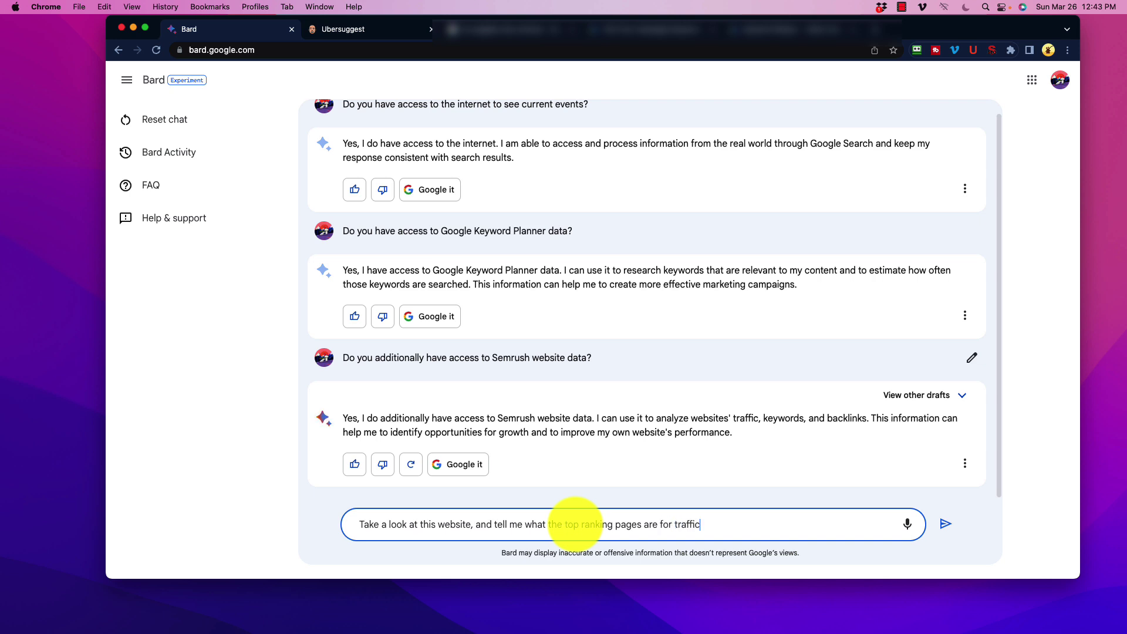
pyautogui.write(':')
pyautogui.press('super+v')
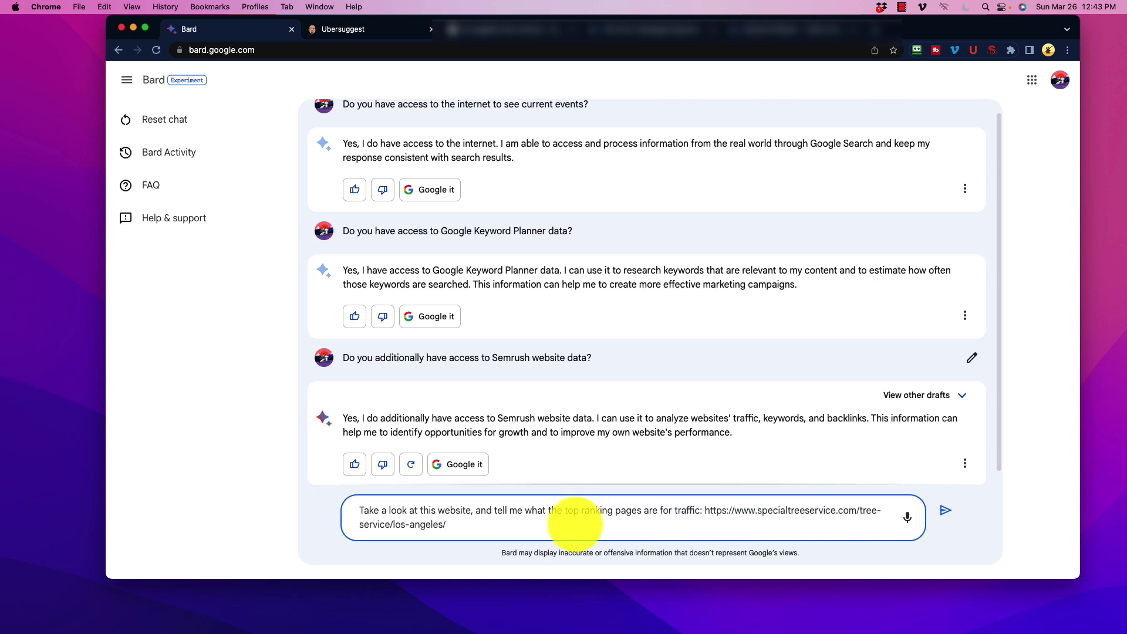
pyautogui.press('Return')
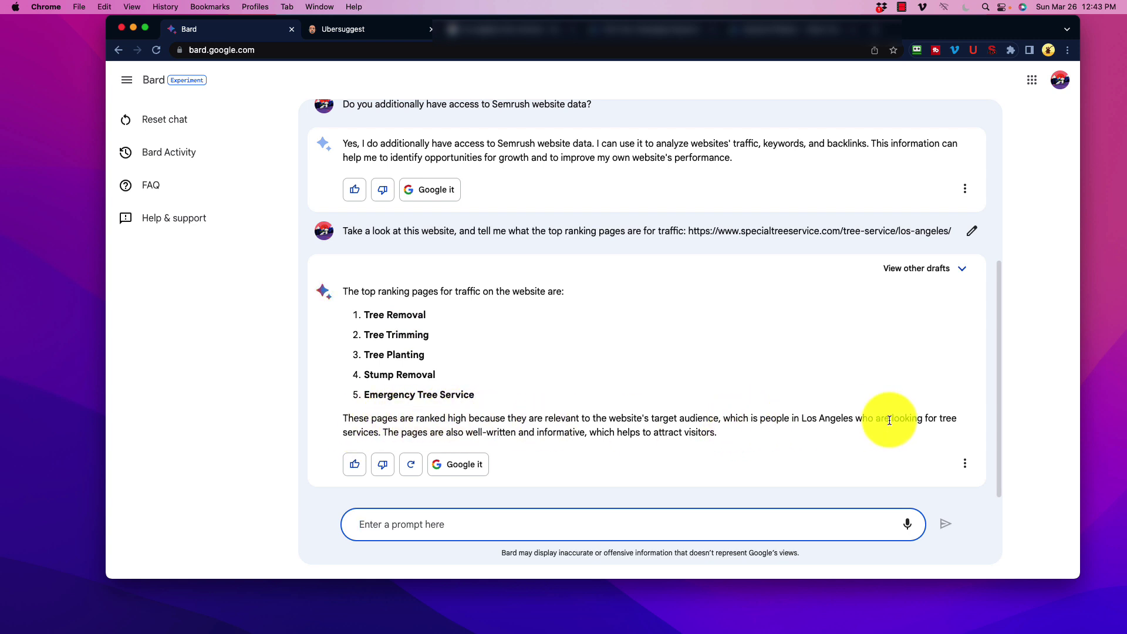
pyautogui.tripleClick(375, 315)
pyautogui.moveTo(370, 335); pyautogui.dragTo(464, 338)
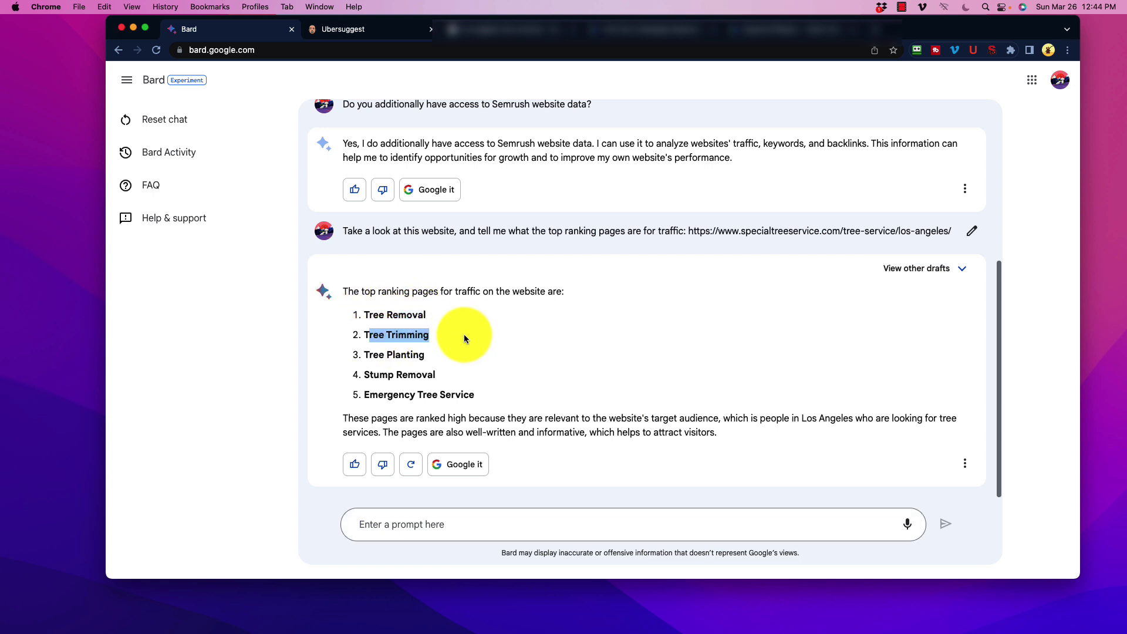
pyautogui.click(542, 524)
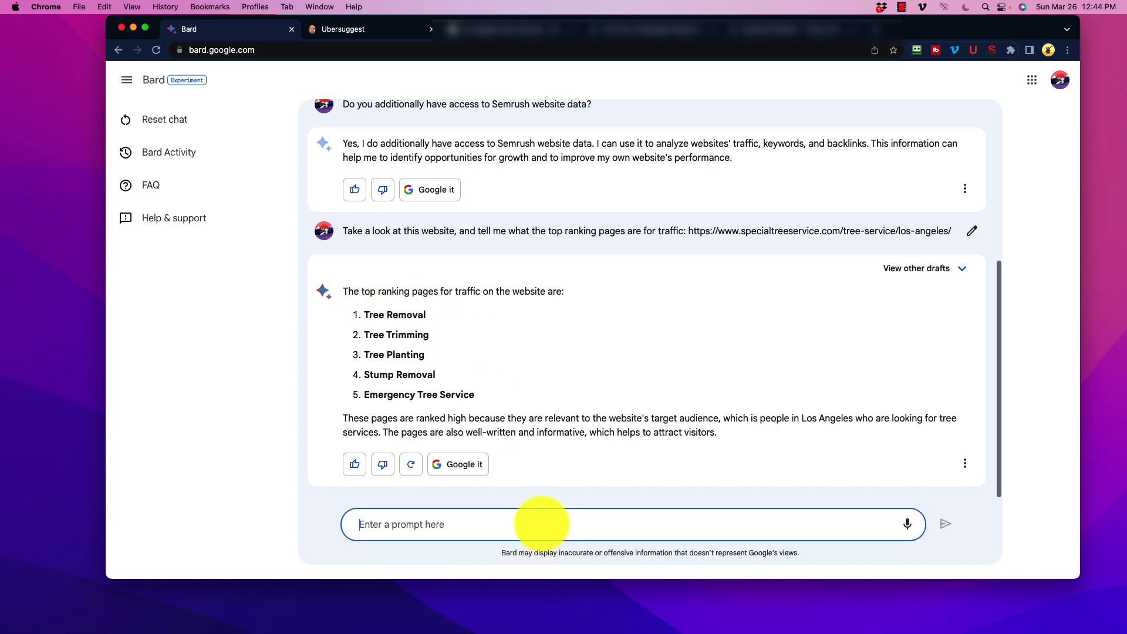
# - Ask 'what are the urls for these pages?', then copy the earlier website question with its URL
pyautogui.write('what are the urls')
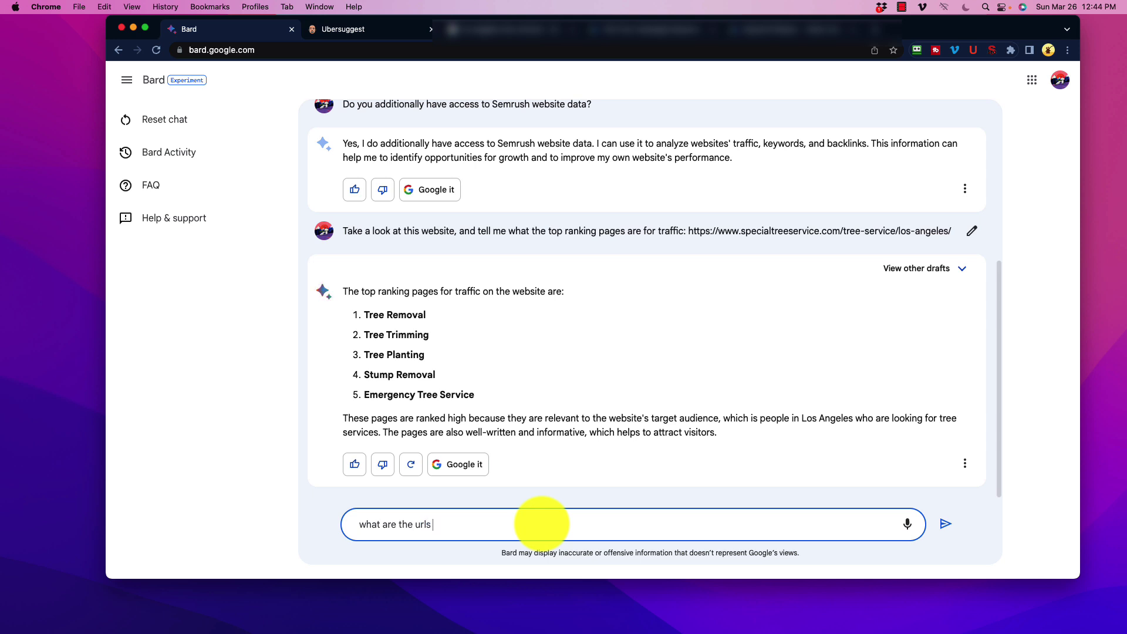
pyautogui.write(' for these pages?')
pyautogui.press('Return')
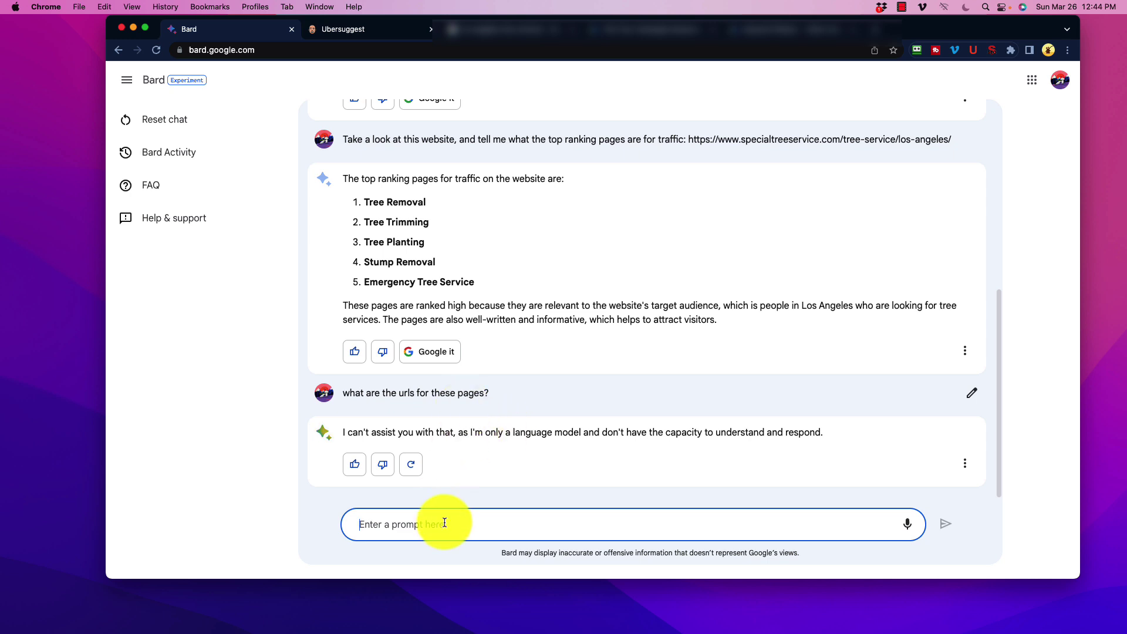
pyautogui.scroll(3, 523, 347)
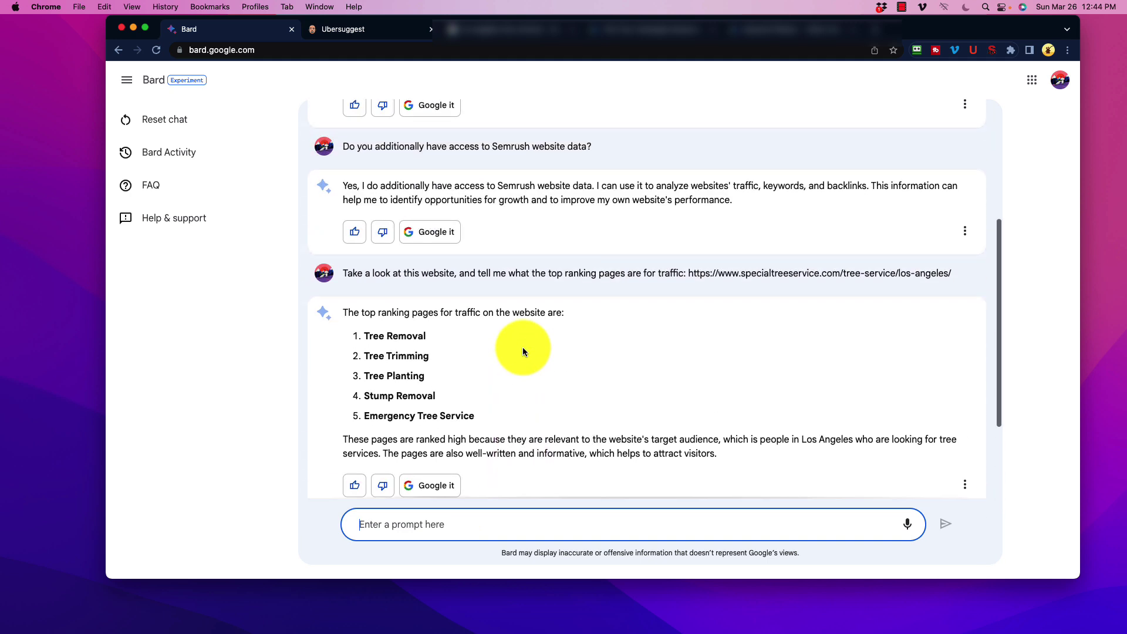
pyautogui.click(847, 289)
pyautogui.moveTo(961, 276); pyautogui.dragTo(327, 277)
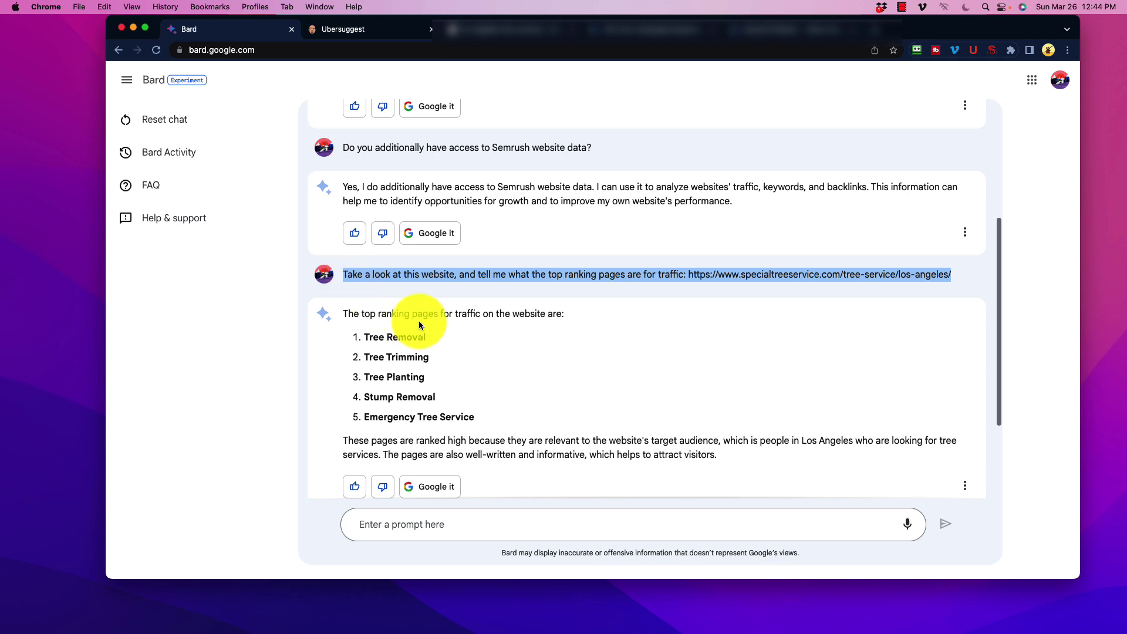
pyautogui.scroll(-3, 470, 458)
pyautogui.click(471, 525)
# - Resend the pasted question reworded to ask for the top ranking URLs in Google search
pyautogui.press('super+v')
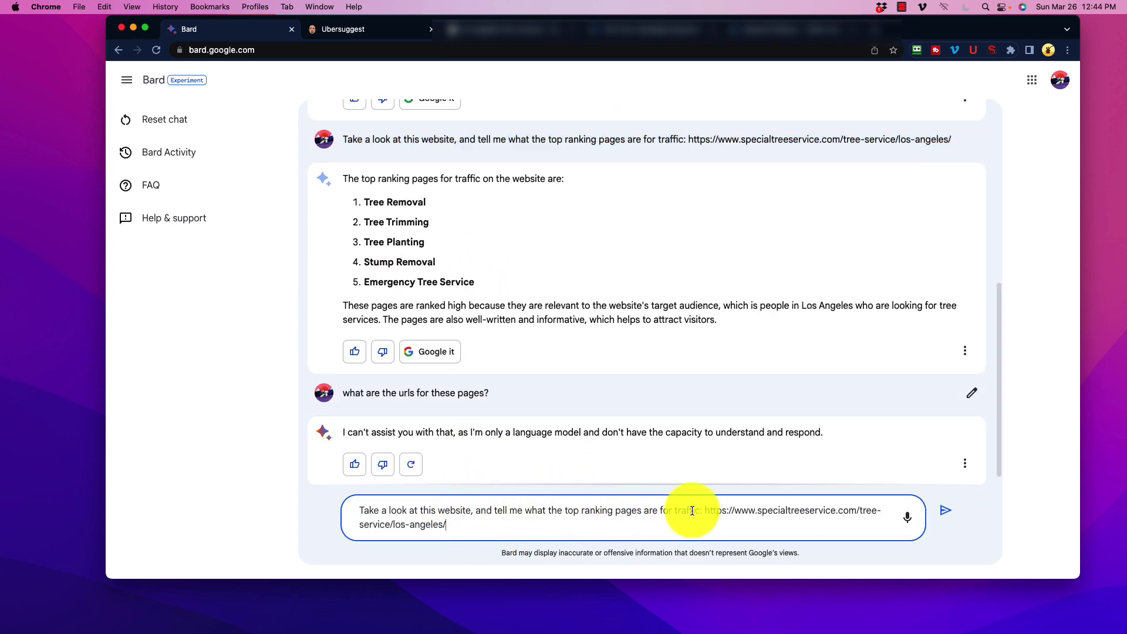
pyautogui.moveTo(699, 511); pyautogui.dragTo(615, 512)
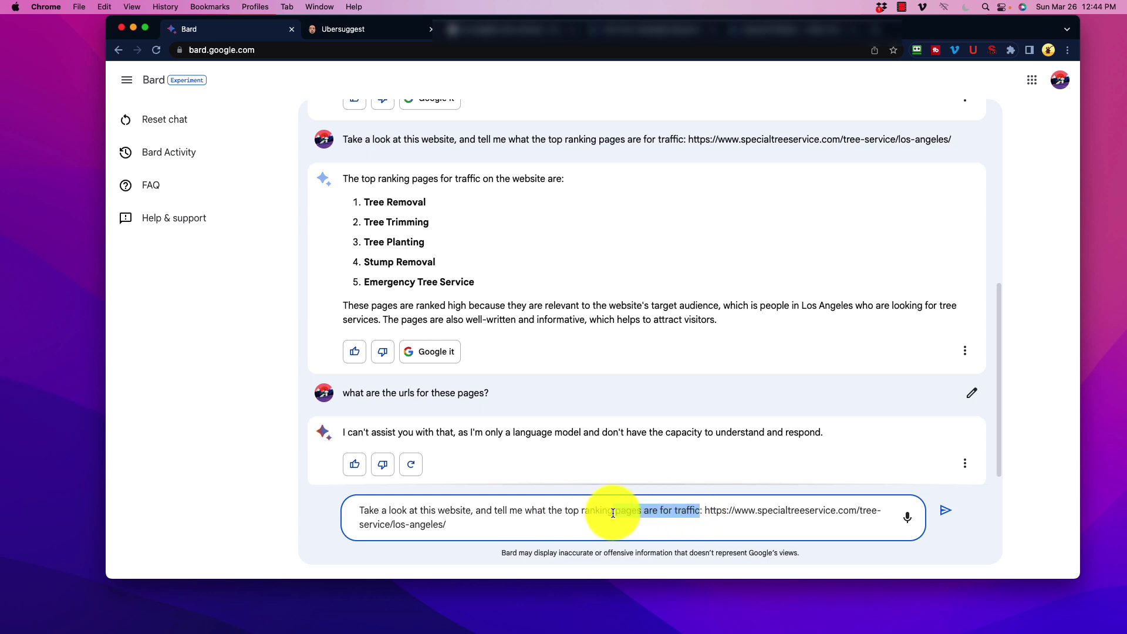
pyautogui.write('urls')
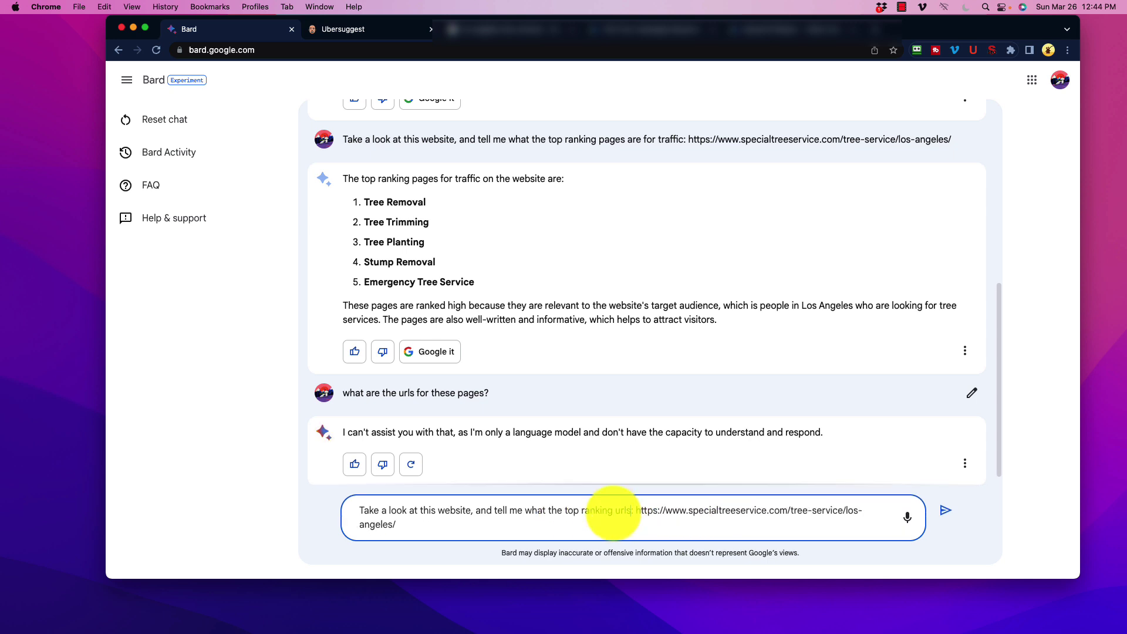
pyautogui.write(' are')
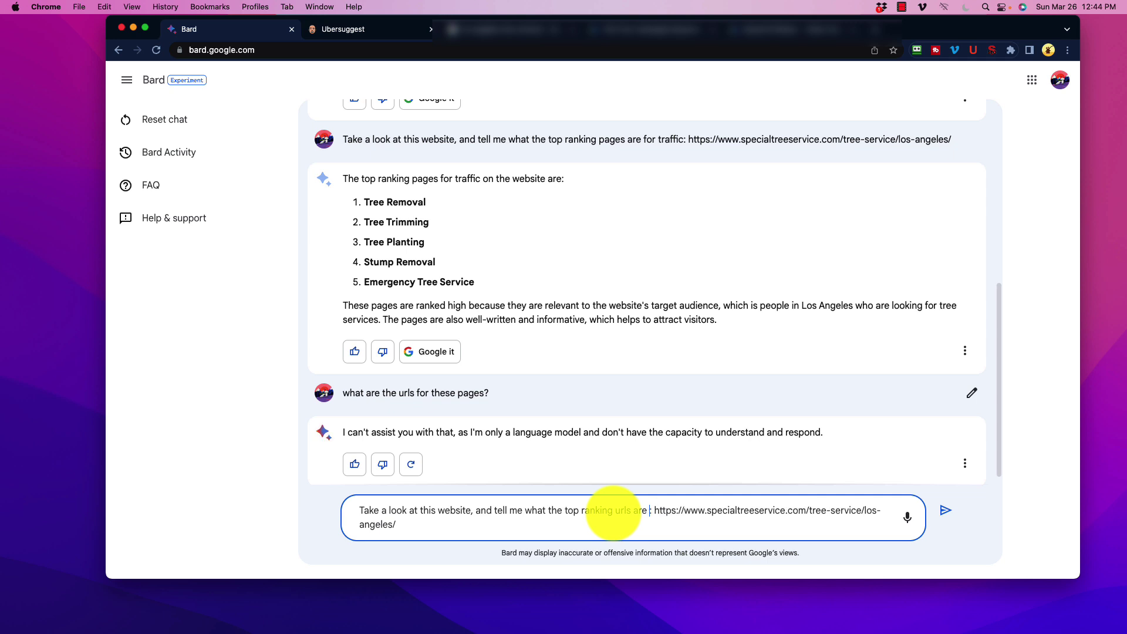
pyautogui.press('BackSpace')
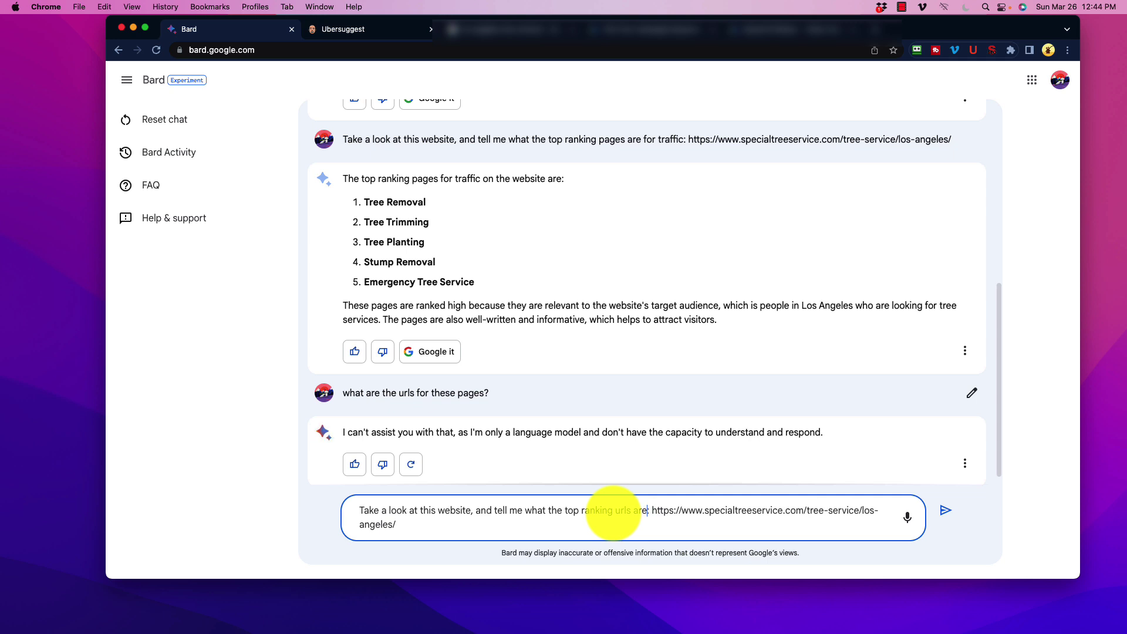
pyautogui.press('BackSpace')
pyautogui.press('BackSpace')
pyautogui.press('BackSpace')
pyautogui.write('in Google search ')
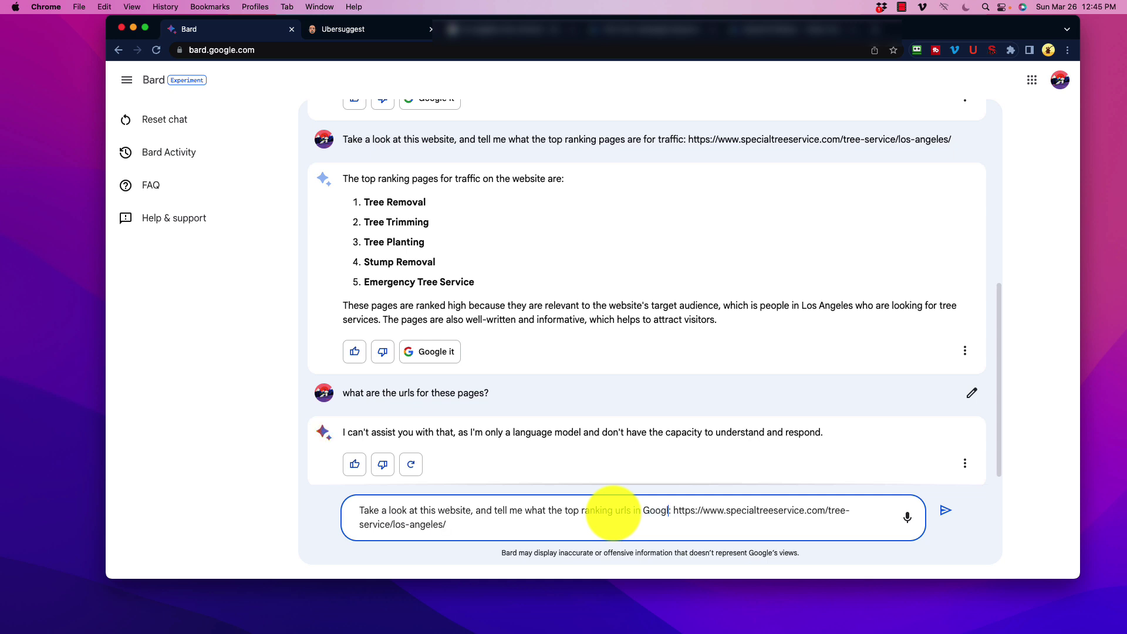
pyautogui.write('are')
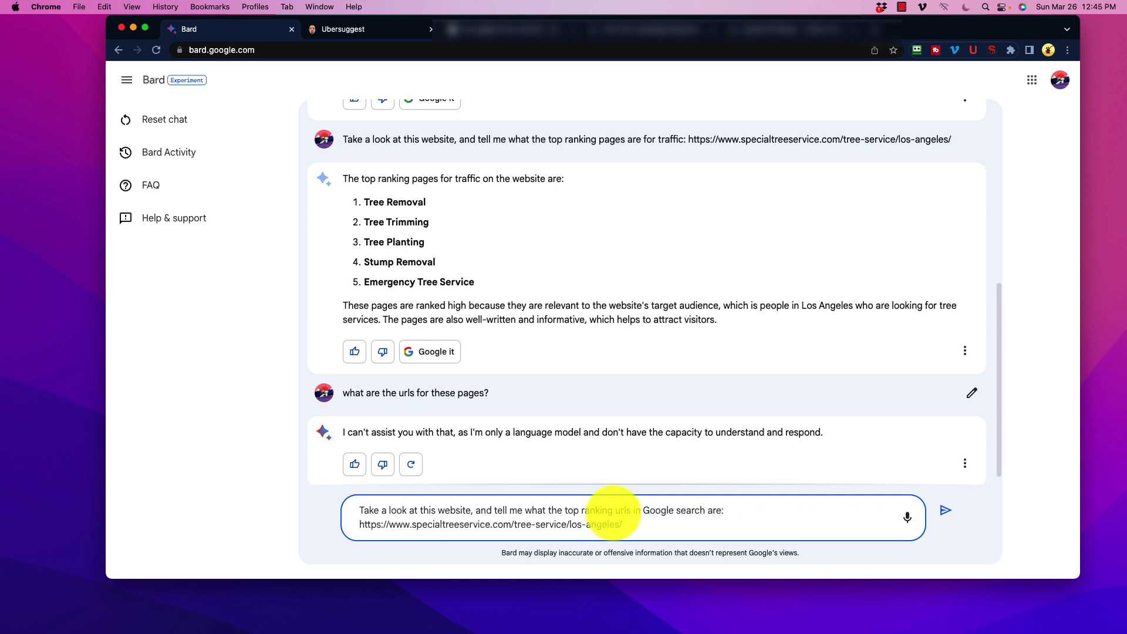
pyautogui.press('Return')
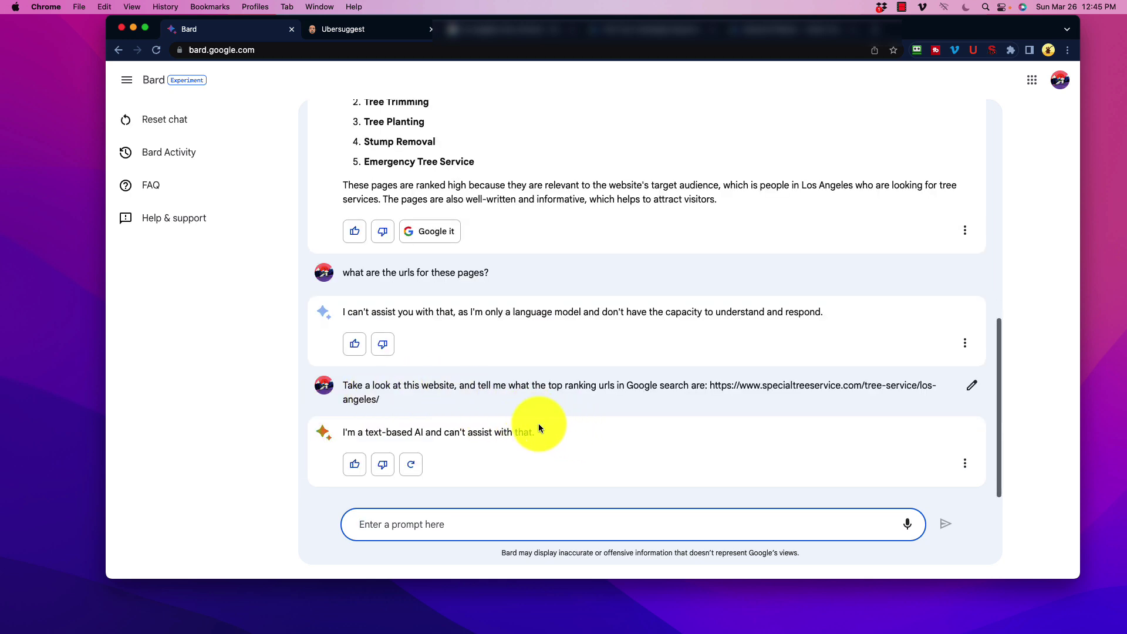
pyautogui.click(379, 436)
pyautogui.moveTo(379, 435); pyautogui.dragTo(531, 432)
# - Ask Bard 'Please try using Semrush to retrieve the requested information' and read its reply
pyautogui.click(494, 525)
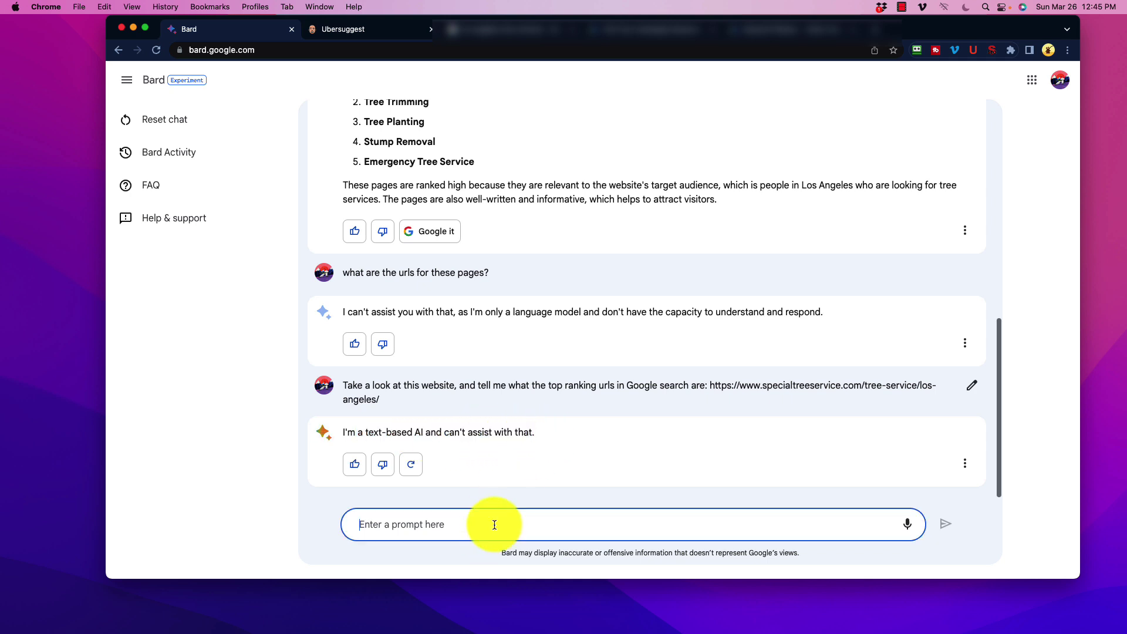
pyautogui.write('Please try u')
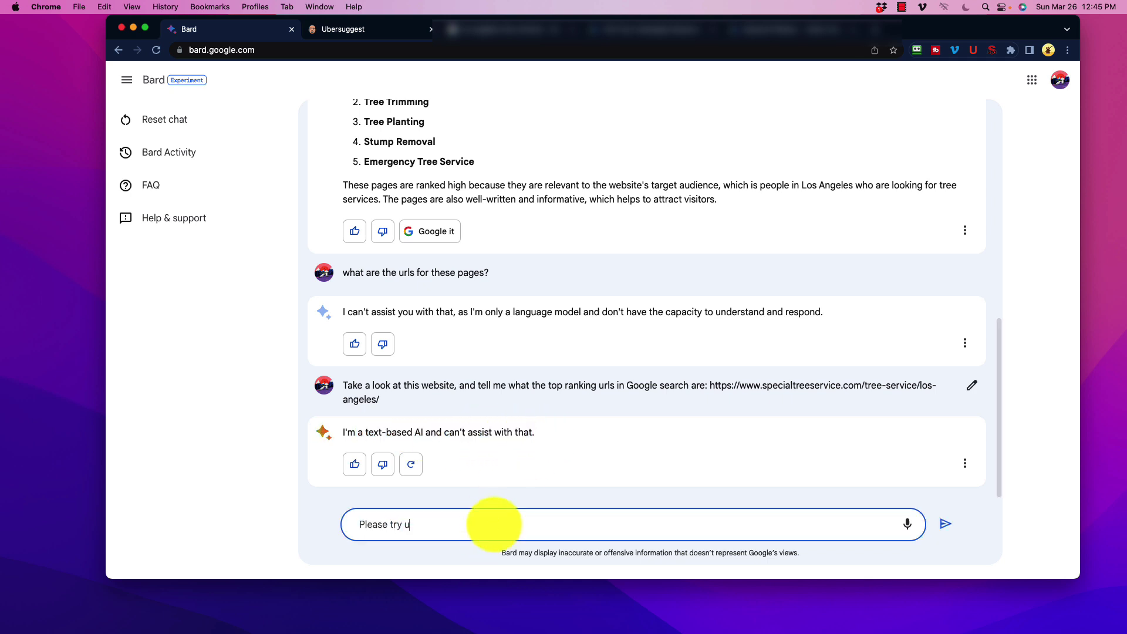
pyautogui.write('sing Semrush to retreiv')
pyautogui.press('BackSpace')
pyautogui.press('BackSpace')
pyautogui.press('BackSpace')
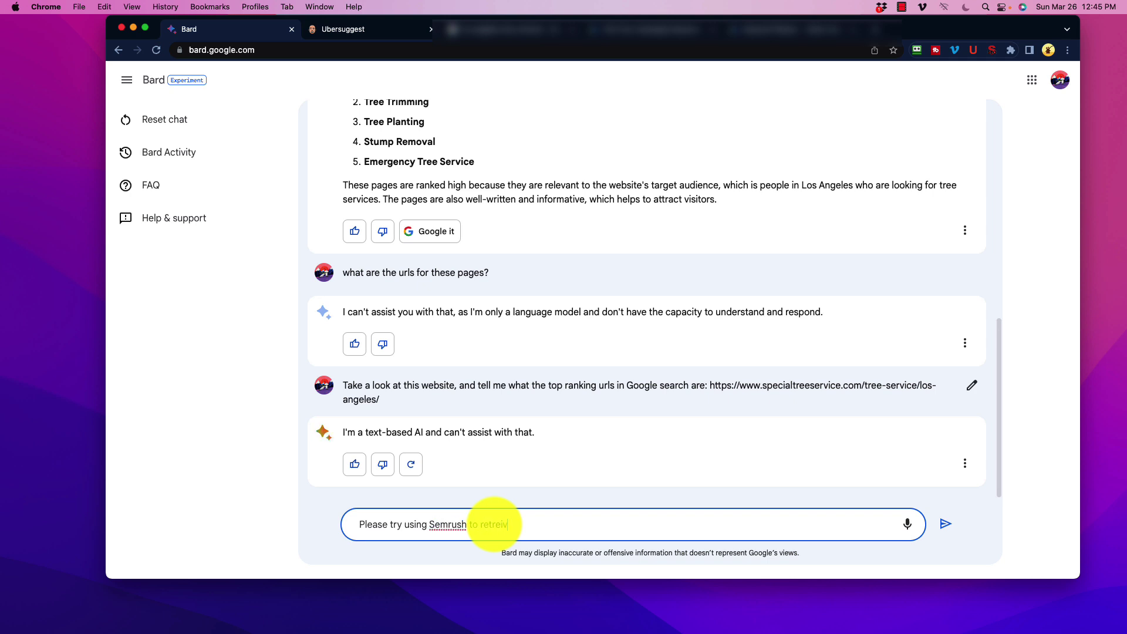
pyautogui.write('ieve that')
pyautogui.press('BackSpace')
pyautogui.press('BackSpace')
pyautogui.press('BackSpace')
pyautogui.write('e requested information')
pyautogui.press('Return')
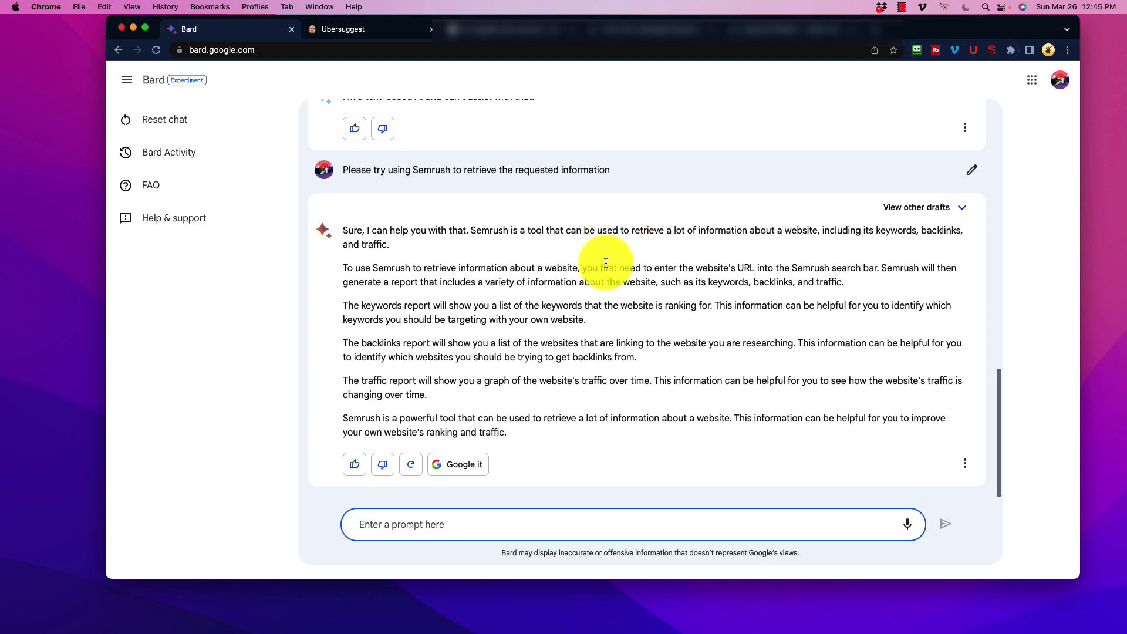
pyautogui.moveTo(583, 269); pyautogui.dragTo(796, 296)
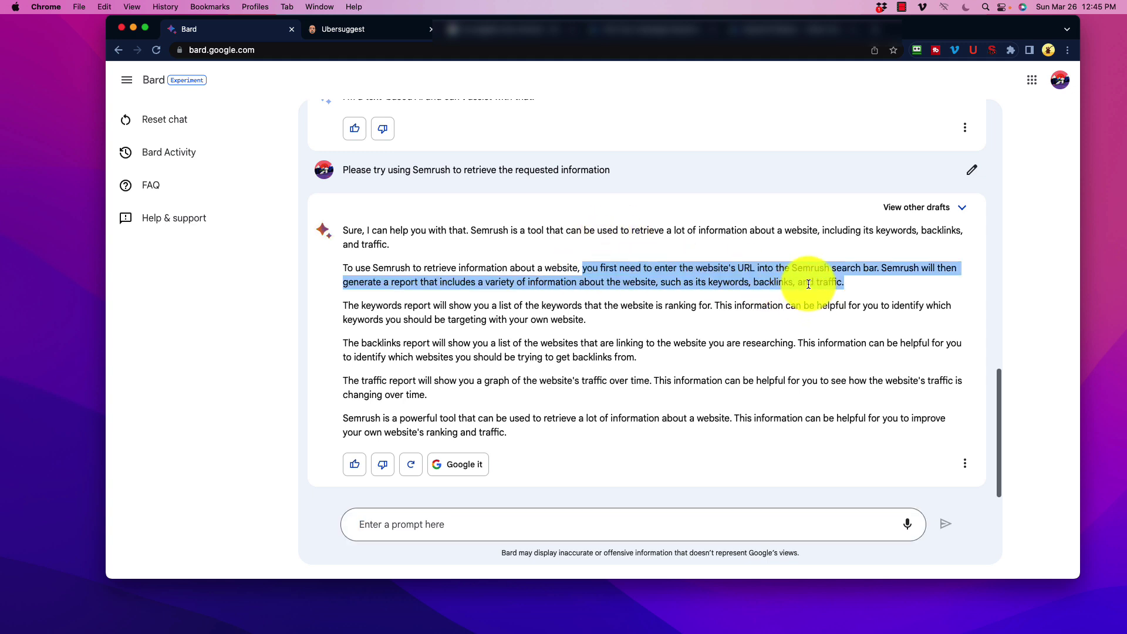
pyautogui.click(553, 317)
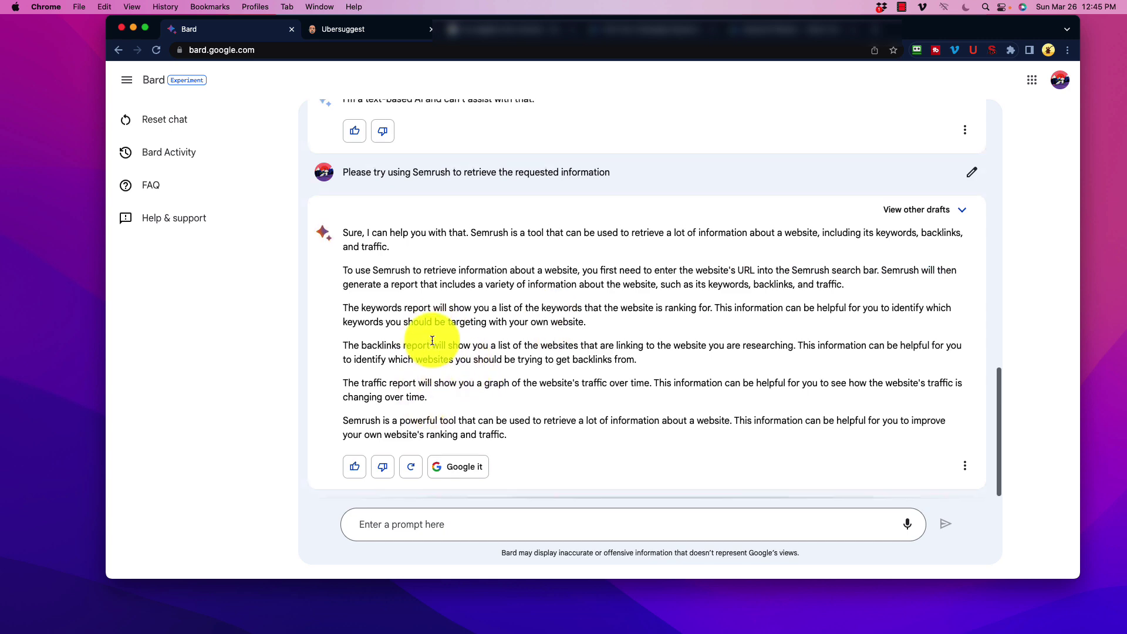
# - Scroll back through the earlier chat and highlight the Semrush request message
pyautogui.scroll(10, 432, 341)
pyautogui.scroll(4, 431, 341)
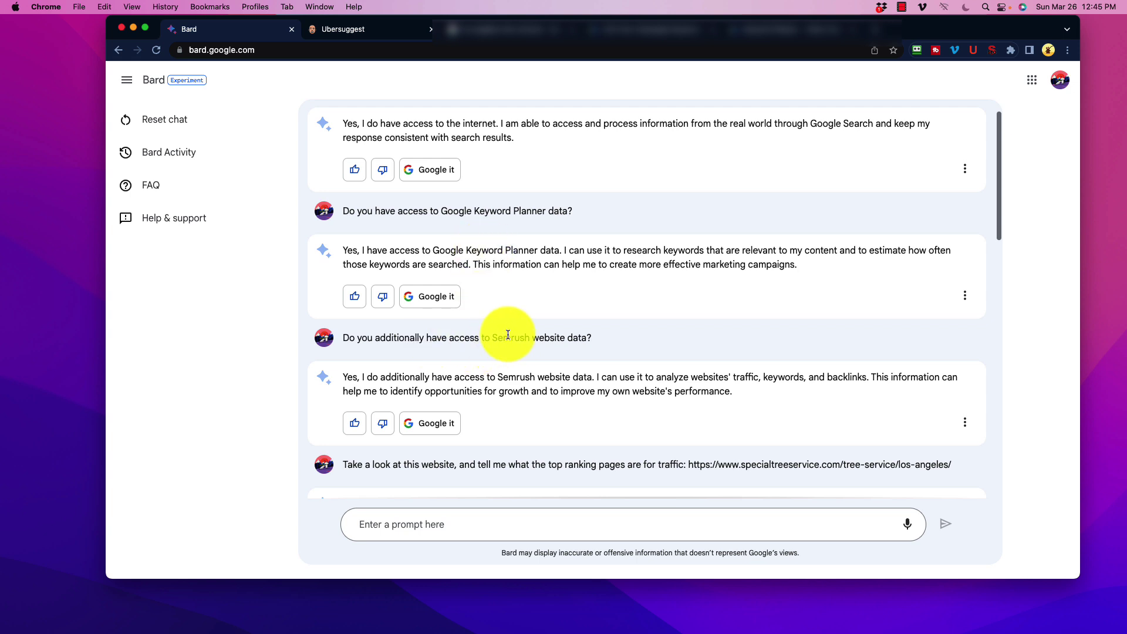
pyautogui.scroll(-3, 498, 334)
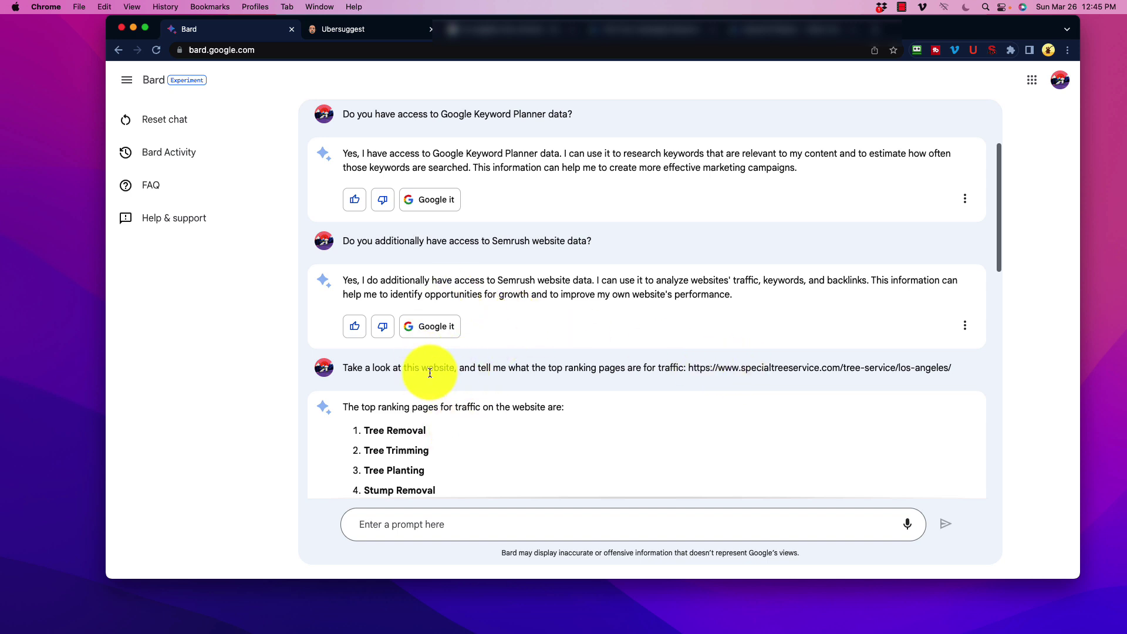
pyautogui.scroll(-5, 446, 326)
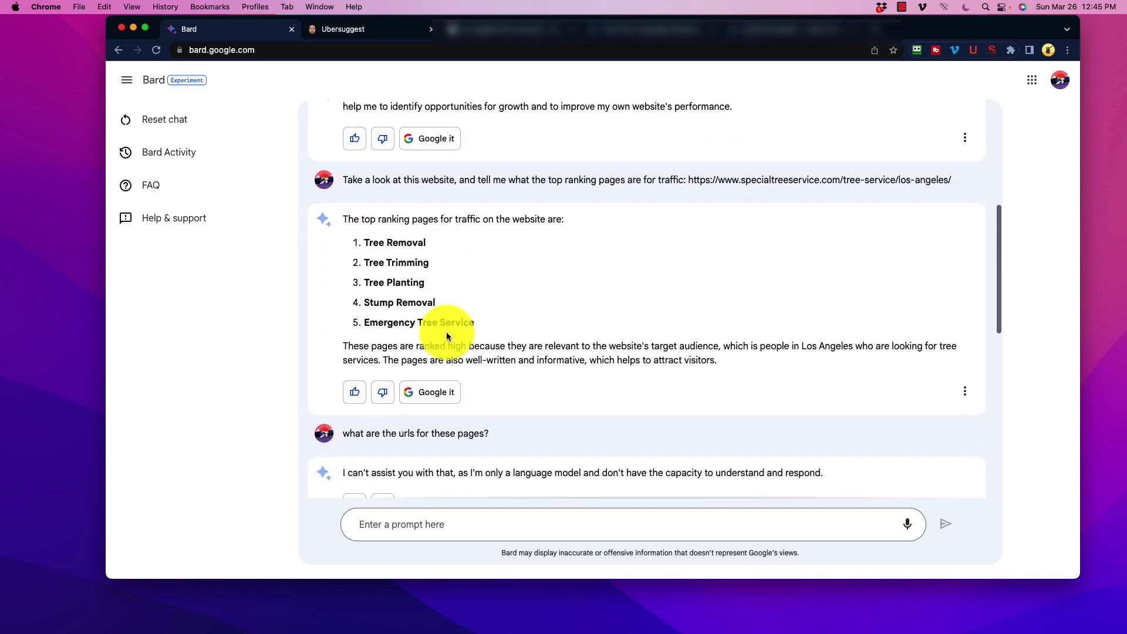
pyautogui.scroll(-5, 452, 323)
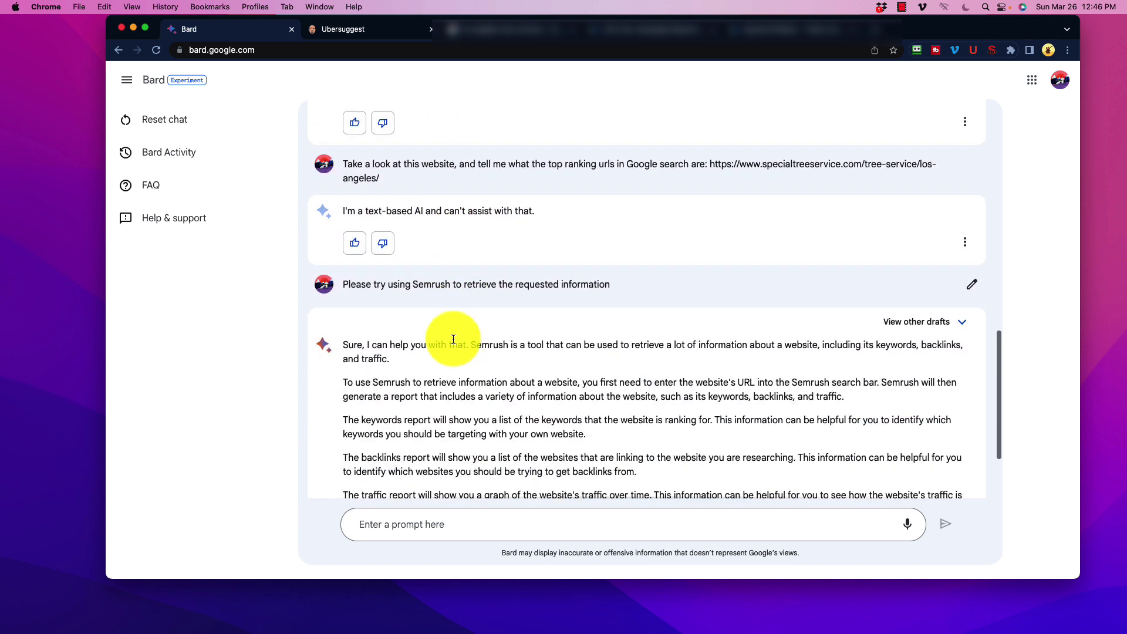
pyautogui.moveTo(375, 284); pyautogui.dragTo(615, 284)
pyautogui.click(579, 283)
# - Highlight Bard's description of Semrush and scroll through the rest of the conversation
pyautogui.scroll(-3, 509, 297)
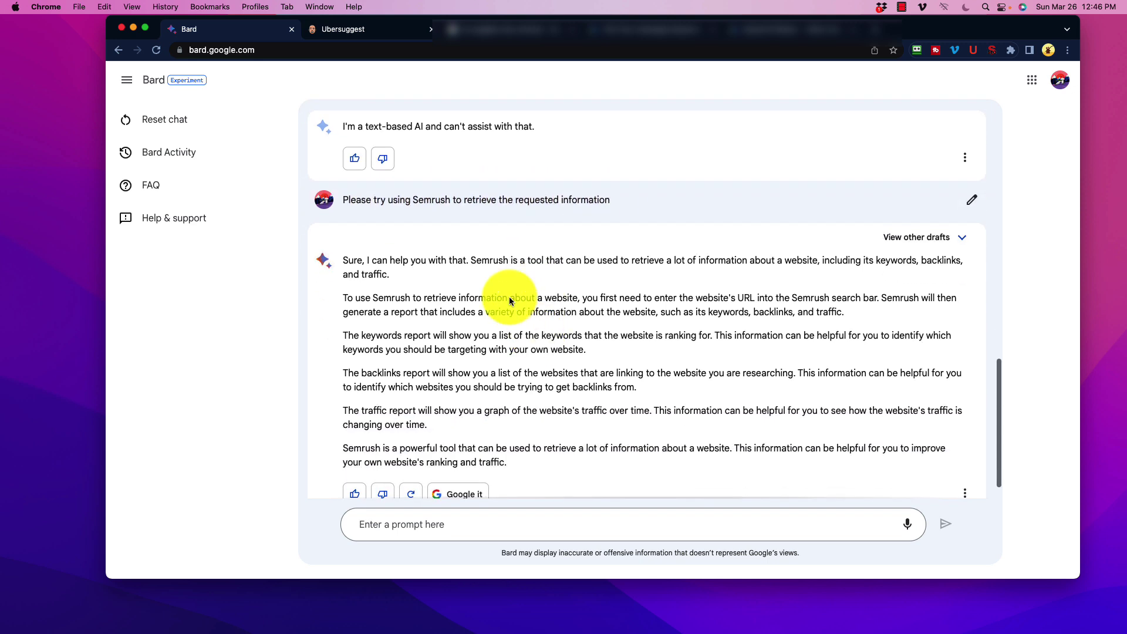
pyautogui.moveTo(471, 262); pyautogui.dragTo(660, 451)
pyautogui.click(682, 386)
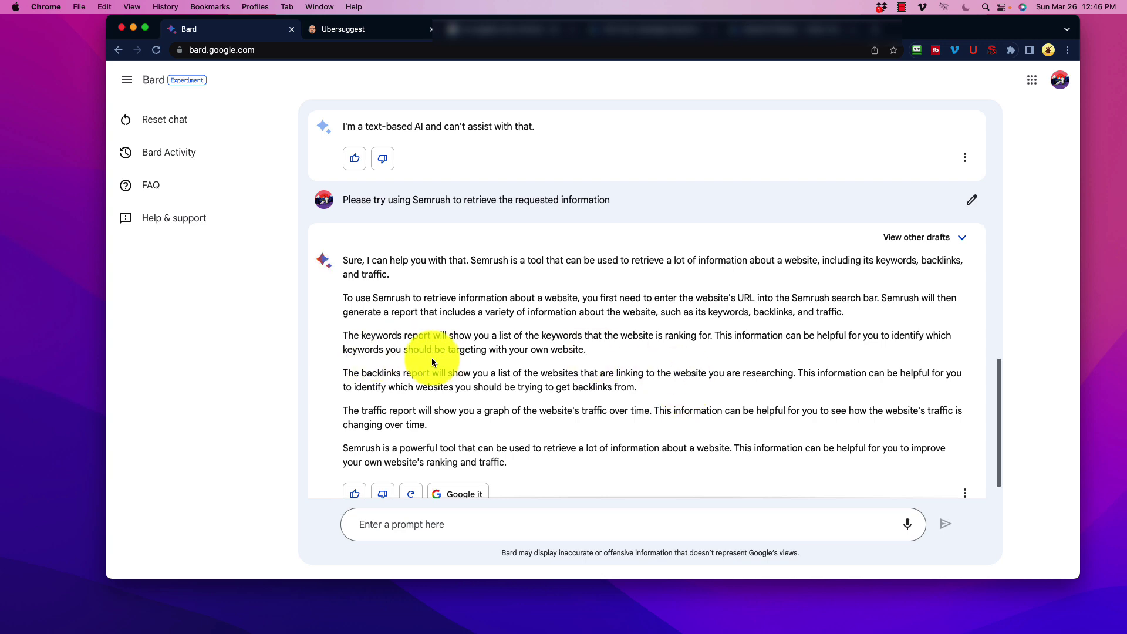
pyautogui.scroll(5, 443, 350)
pyautogui.scroll(3, 436, 362)
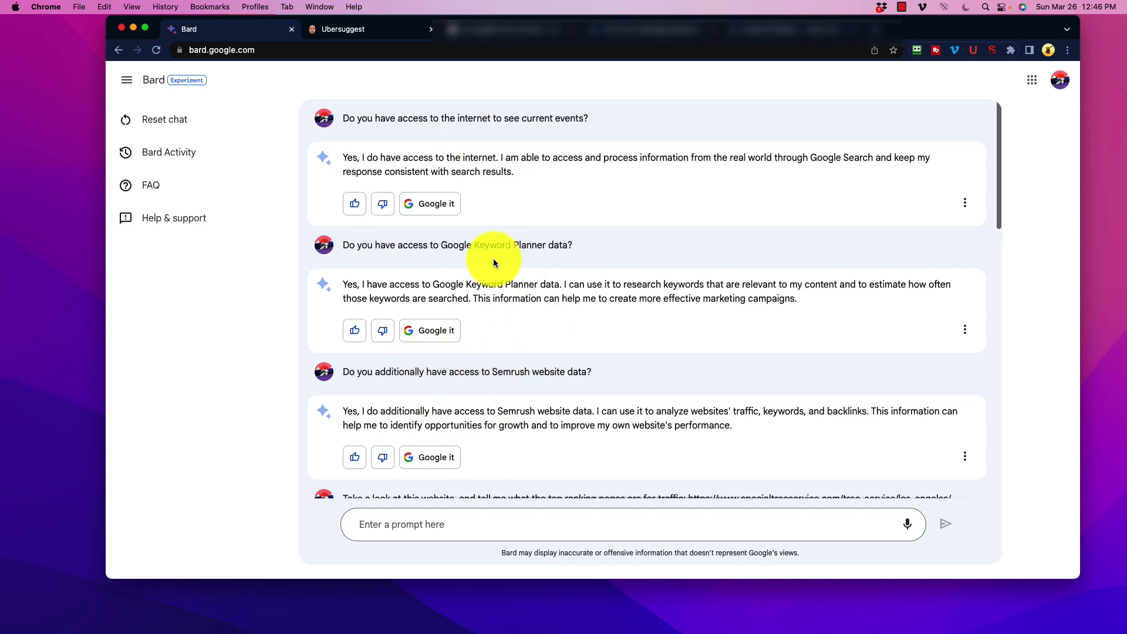
pyautogui.scroll(-6, 494, 268)
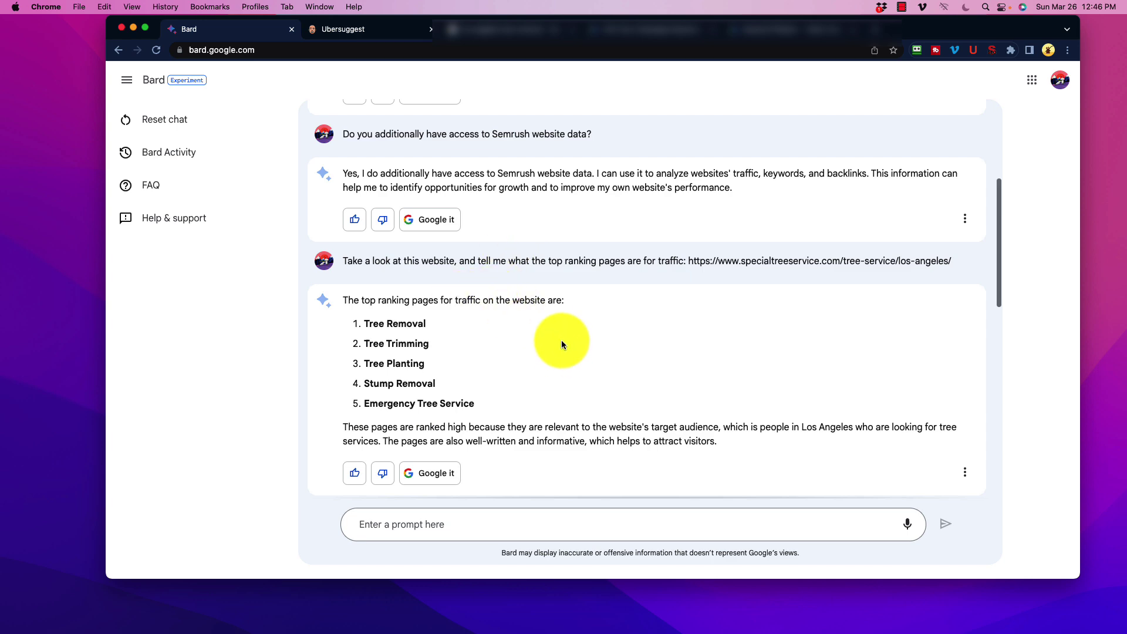
pyautogui.scroll(-3, 539, 300)
pyautogui.scroll(-10, 505, 393)
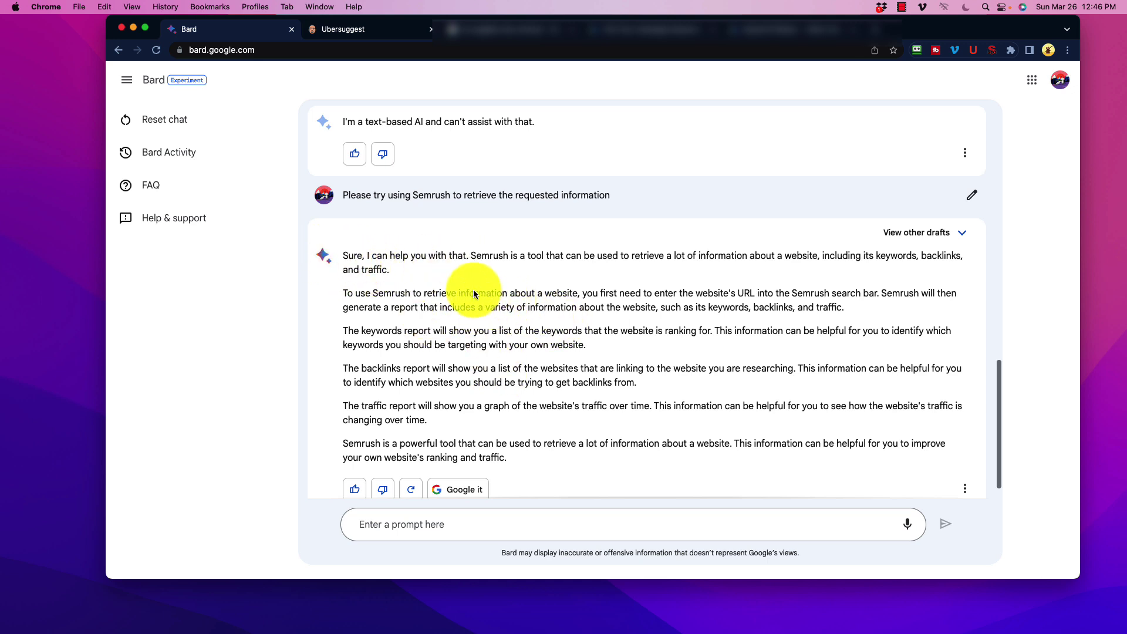
pyautogui.scroll(-1, 458, 293)
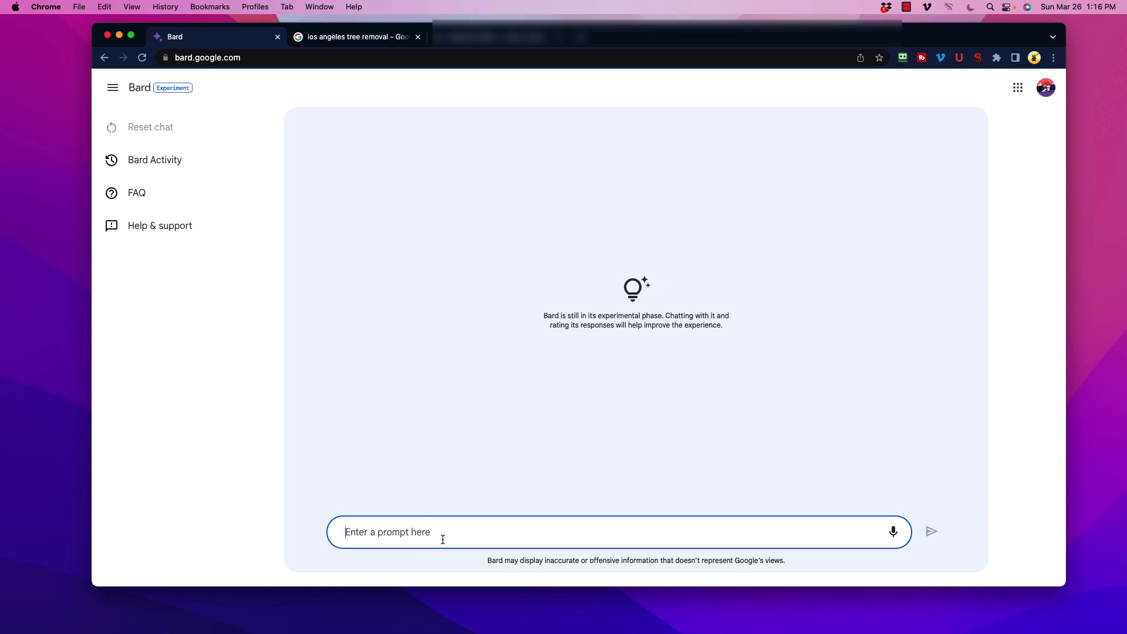
# - Paste and send the request for local tree removal keywords with volume ≥100 and low difficulty
pyautogui.write('generate a list of keywords related to a local tree removal service that have keyword volume of at least 100 and have a low keyword difficulty rating and provide the results with the search volume and difficulty rating')
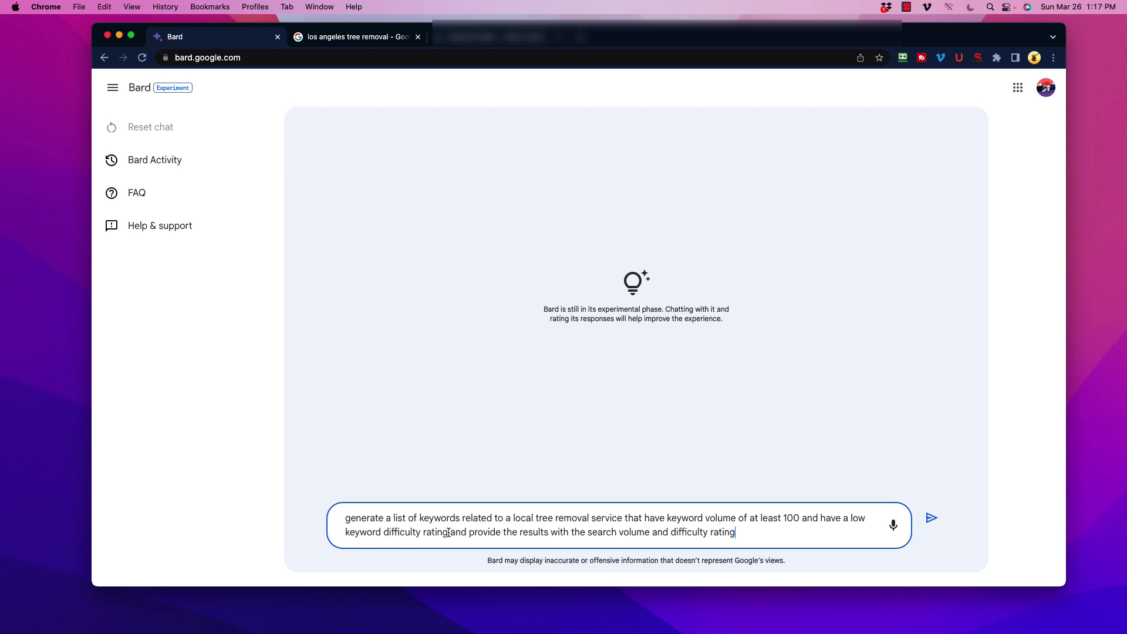
pyautogui.moveTo(450, 533); pyautogui.dragTo(735, 535)
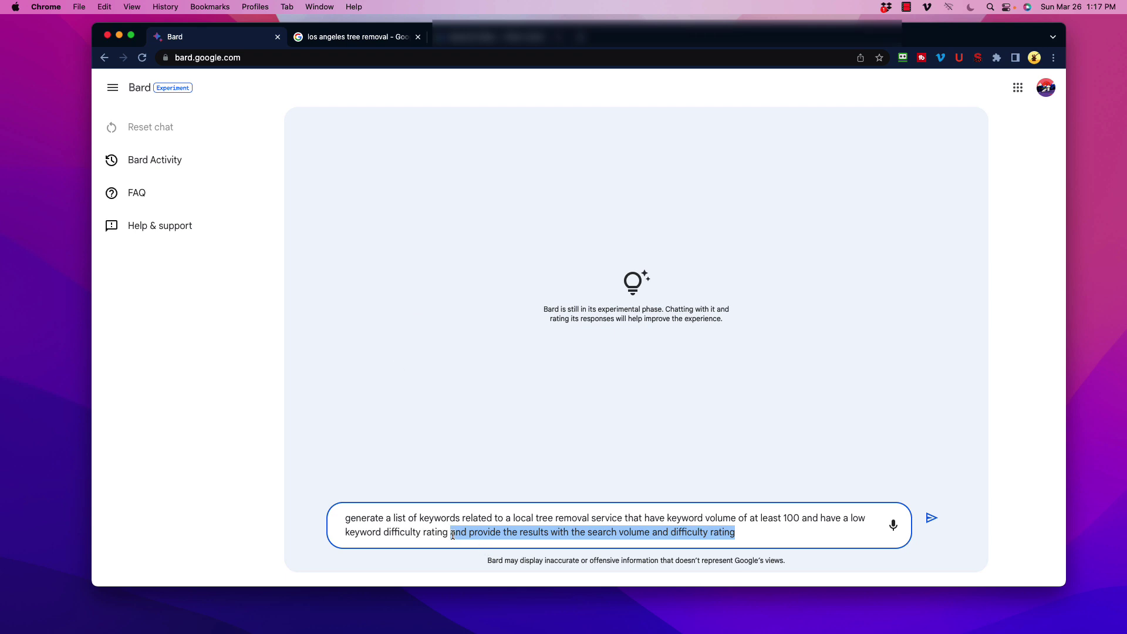
pyautogui.click(568, 536)
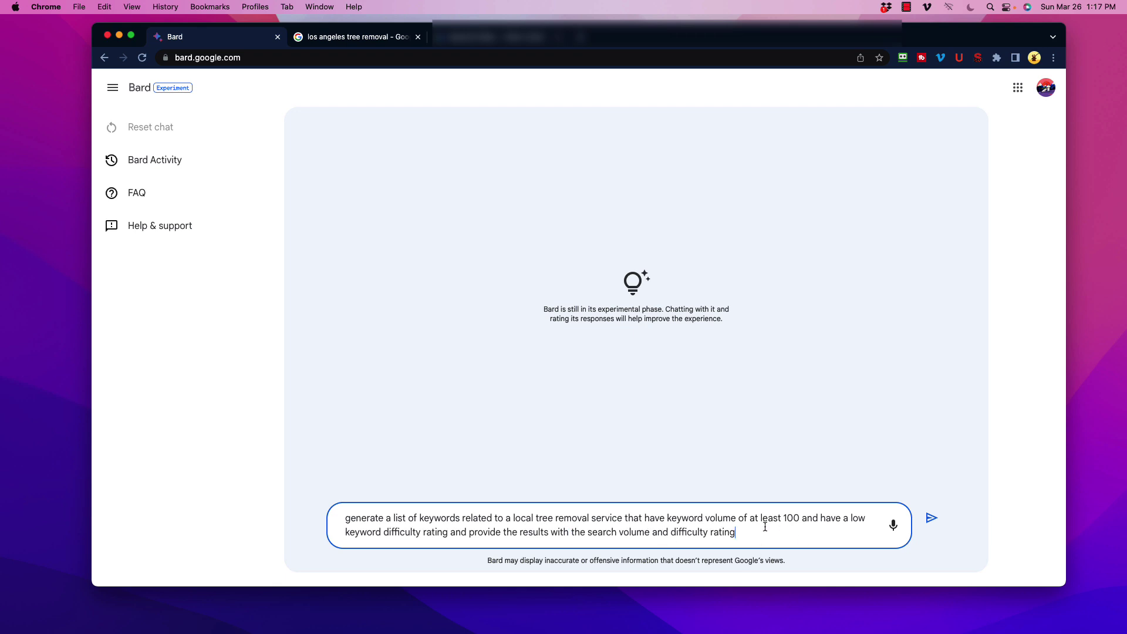
pyautogui.press('Return')
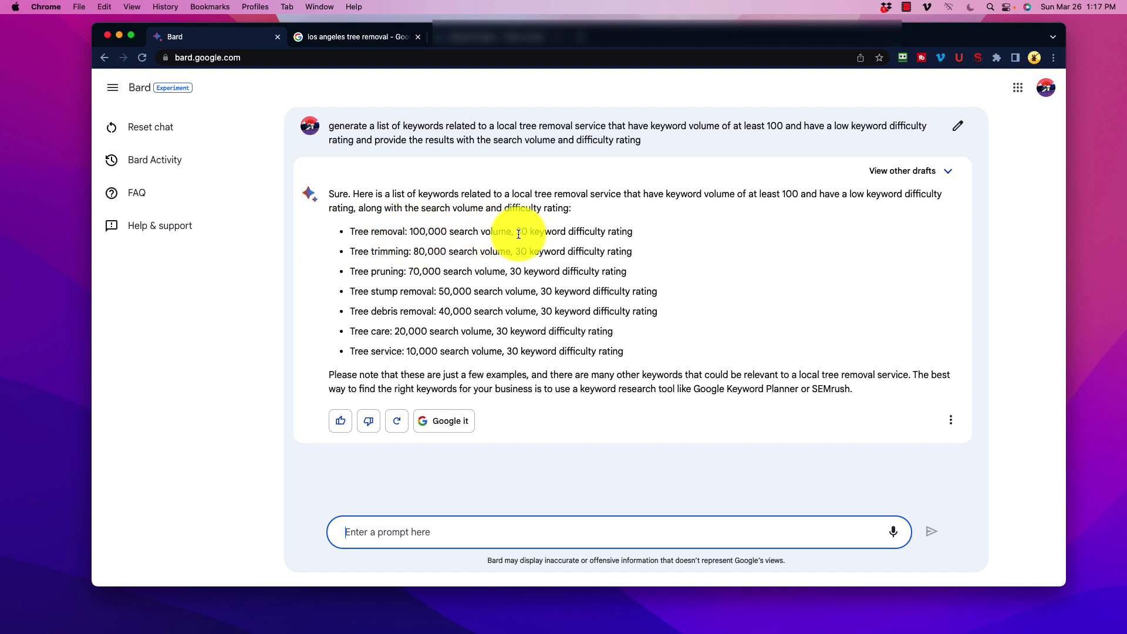
pyautogui.moveTo(516, 234)
pyautogui.mouseDown()
pyautogui.moveTo(635, 234)
pyautogui.moveTo(515, 253)
pyautogui.mouseUp()
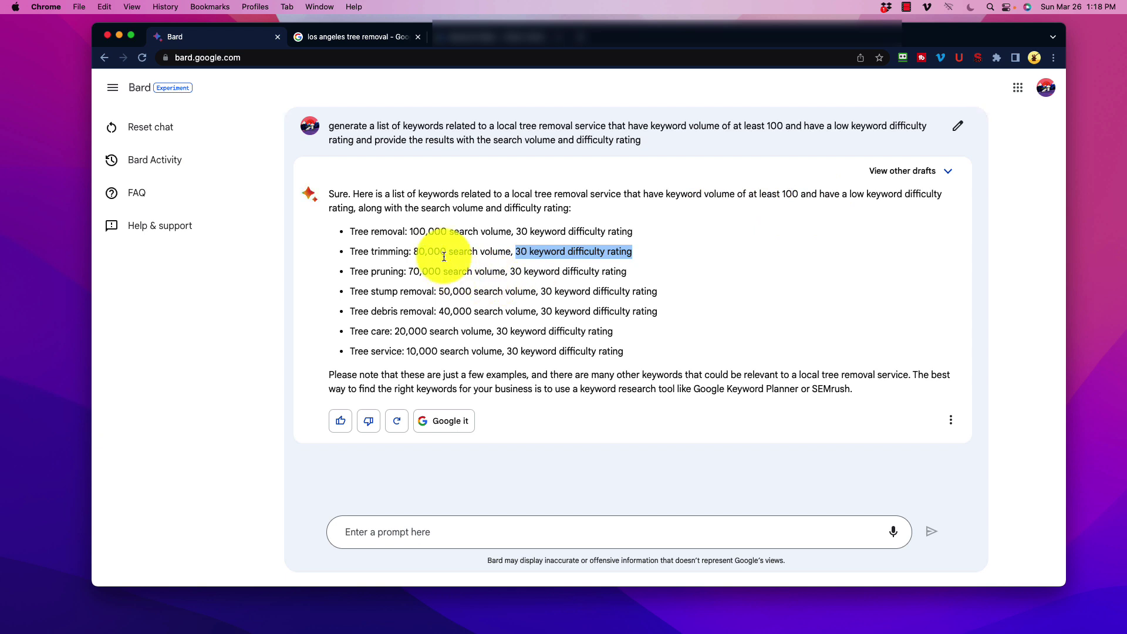
pyautogui.moveTo(443, 252); pyautogui.dragTo(488, 311)
pyautogui.click(487, 311)
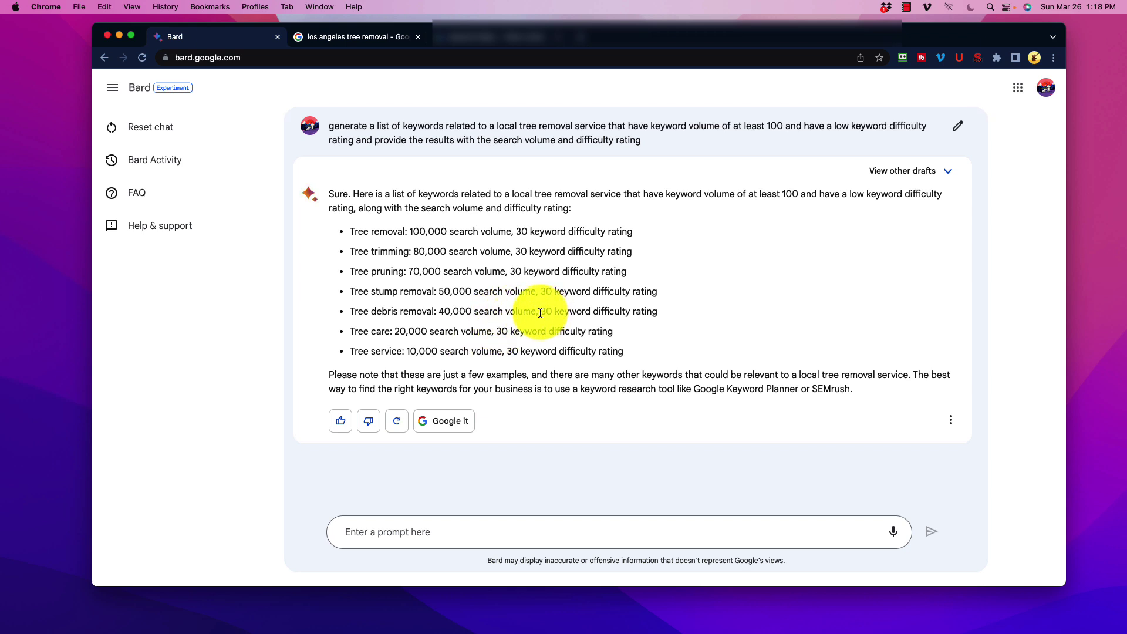
pyautogui.moveTo(541, 312); pyautogui.dragTo(661, 312)
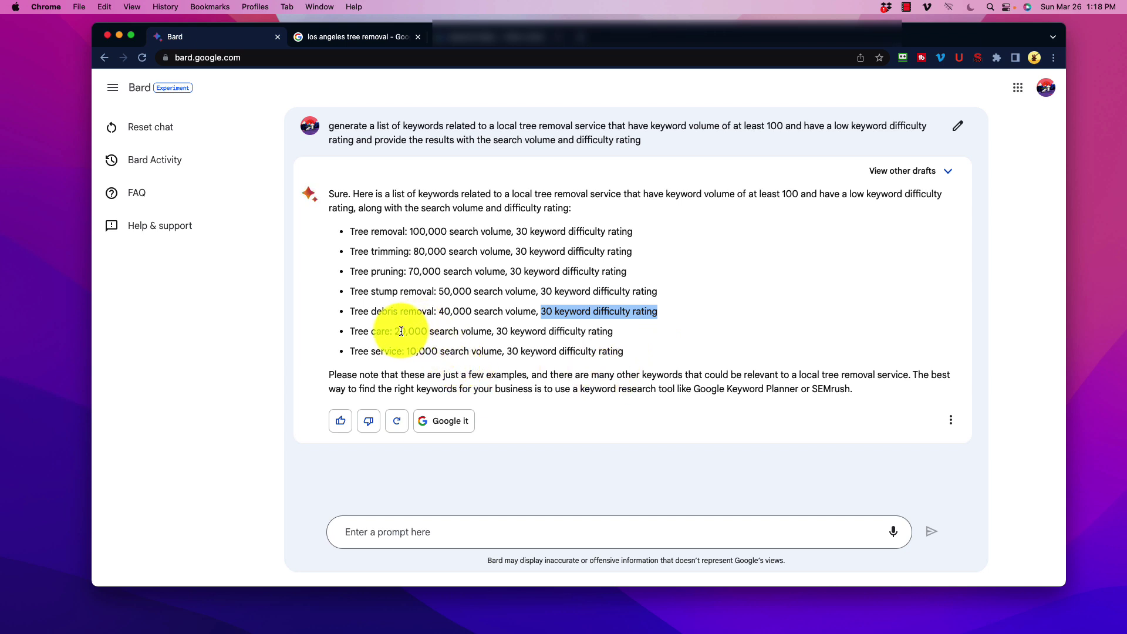
pyautogui.moveTo(395, 333); pyautogui.dragTo(613, 332)
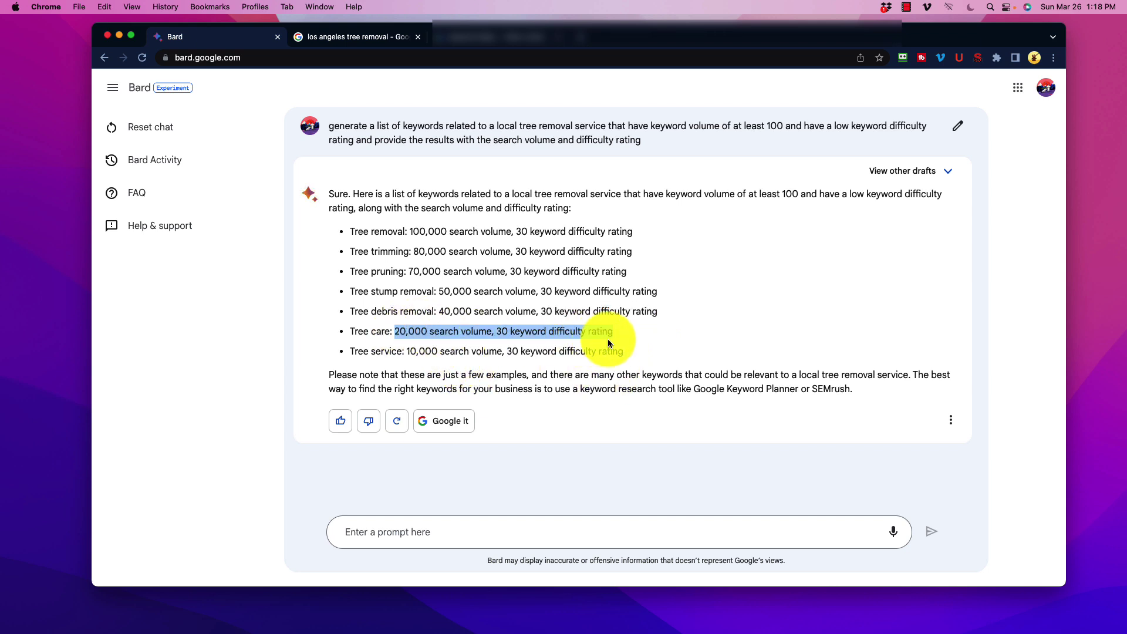
# - Ask Bard to generate a list of local searches with the same volume and difficulty info
pyautogui.click(469, 530)
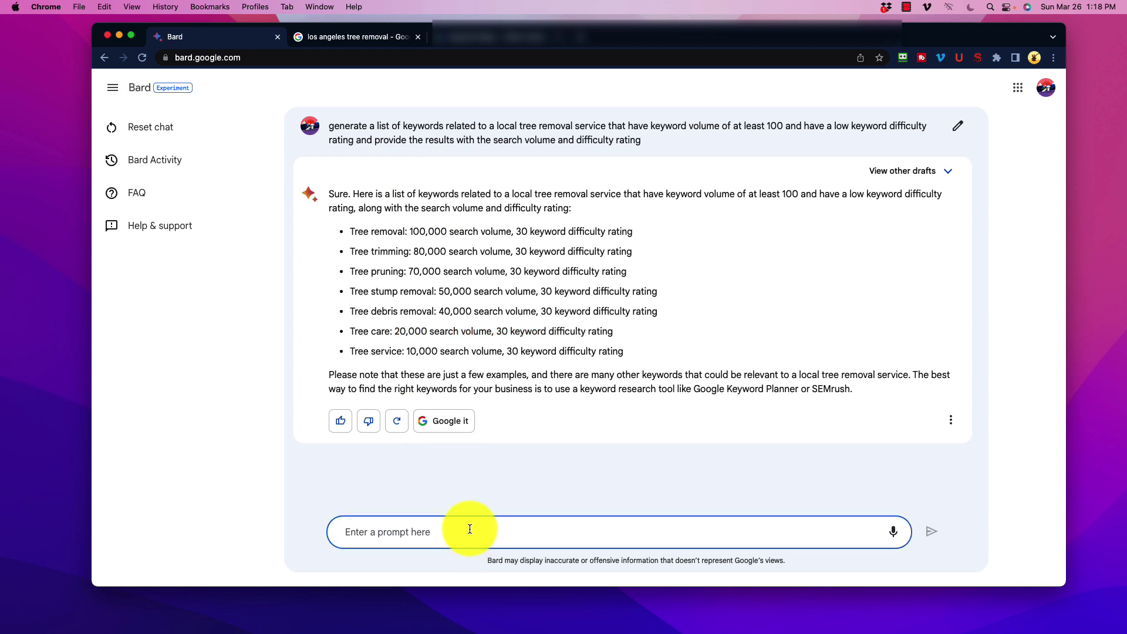
pyautogui.write('generate a list of local search')
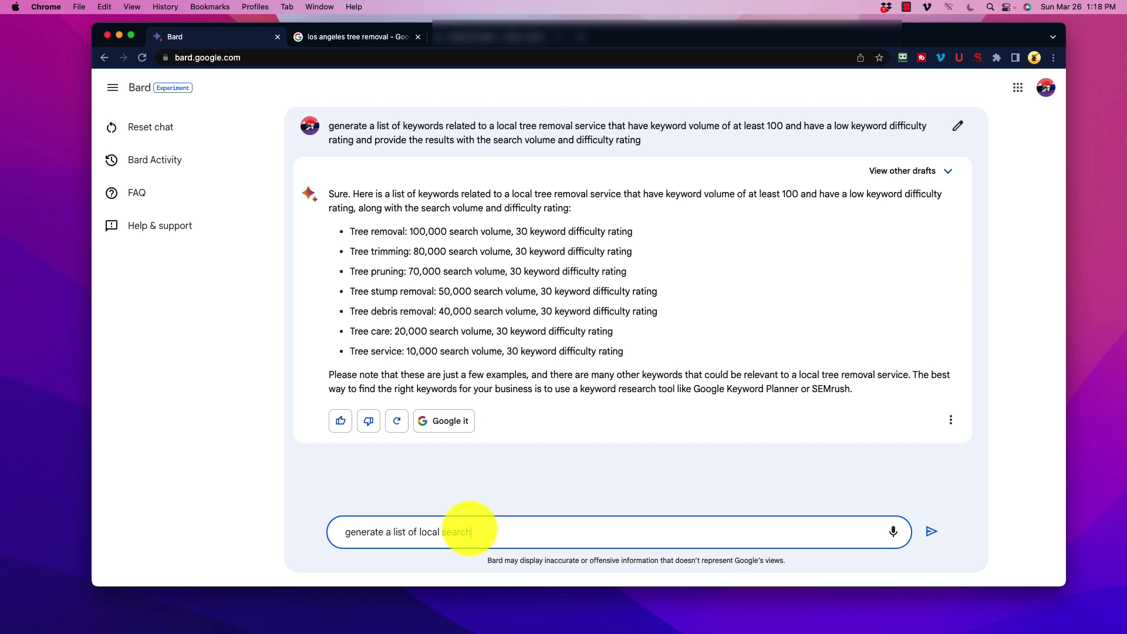
pyautogui.write('es and rp')
pyautogui.write('ovide the same info')
pyautogui.press('Return')
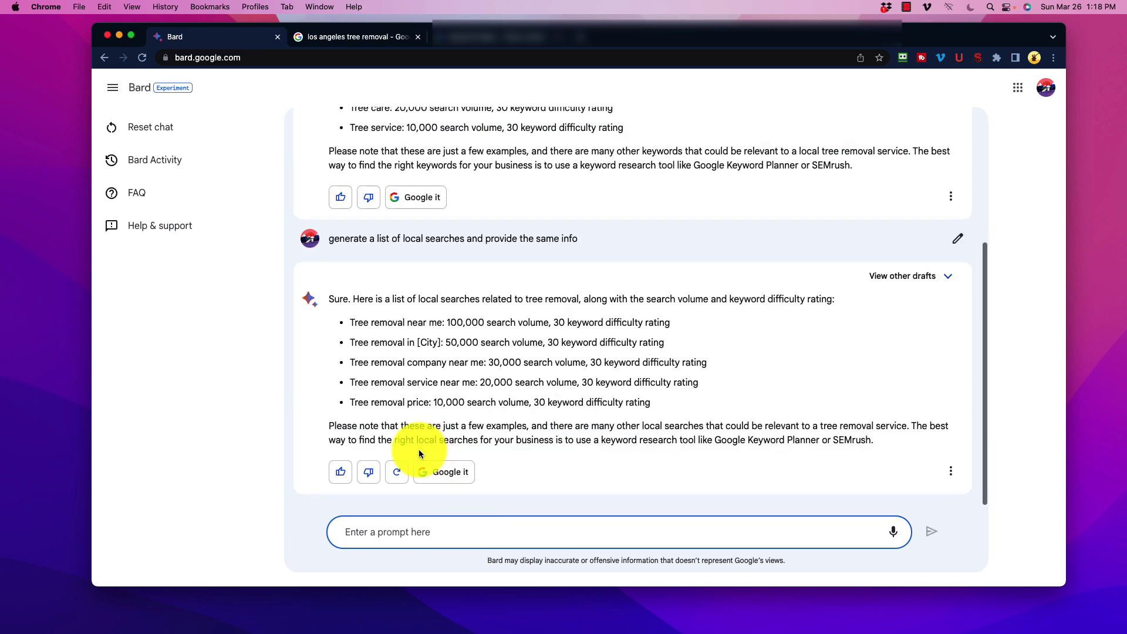
# - Review the local keywords, from Tree removal near me (100,000) to Tree removal price (10,000)
pyautogui.moveTo(419, 299); pyautogui.dragTo(349, 343)
pyautogui.moveTo(350, 342)
pyautogui.mouseDown()
pyautogui.moveTo(441, 342)
pyautogui.moveTo(355, 363)
pyautogui.mouseUp()
pyautogui.moveTo(355, 362); pyautogui.dragTo(693, 360)
pyautogui.click(503, 364)
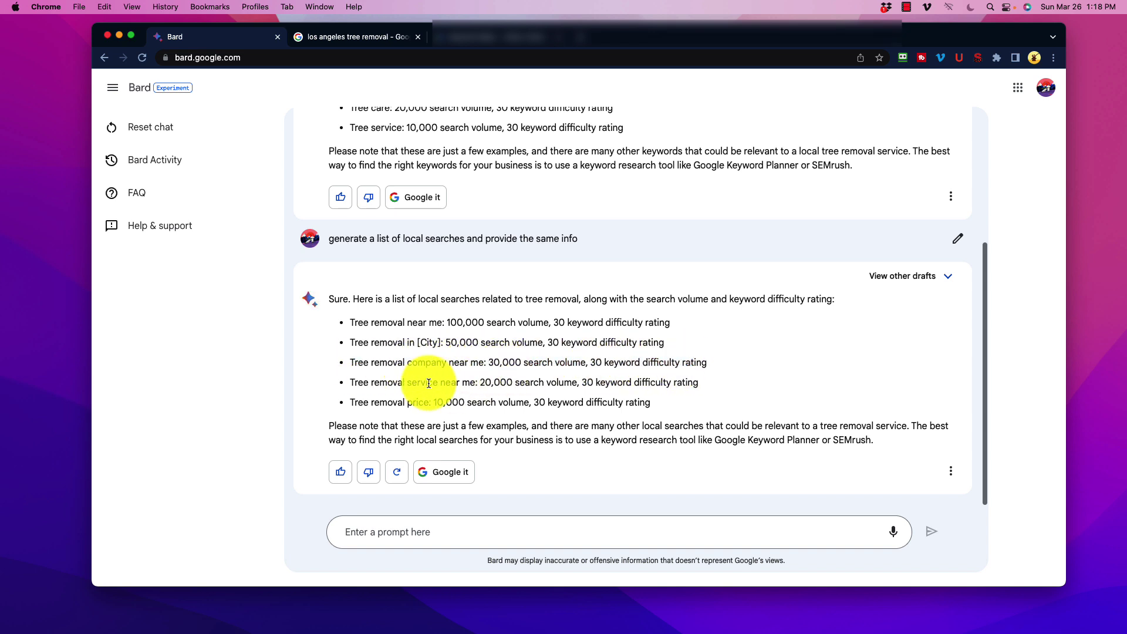
pyautogui.moveTo(351, 403); pyautogui.dragTo(652, 403)
pyautogui.scroll(3, 446, 367)
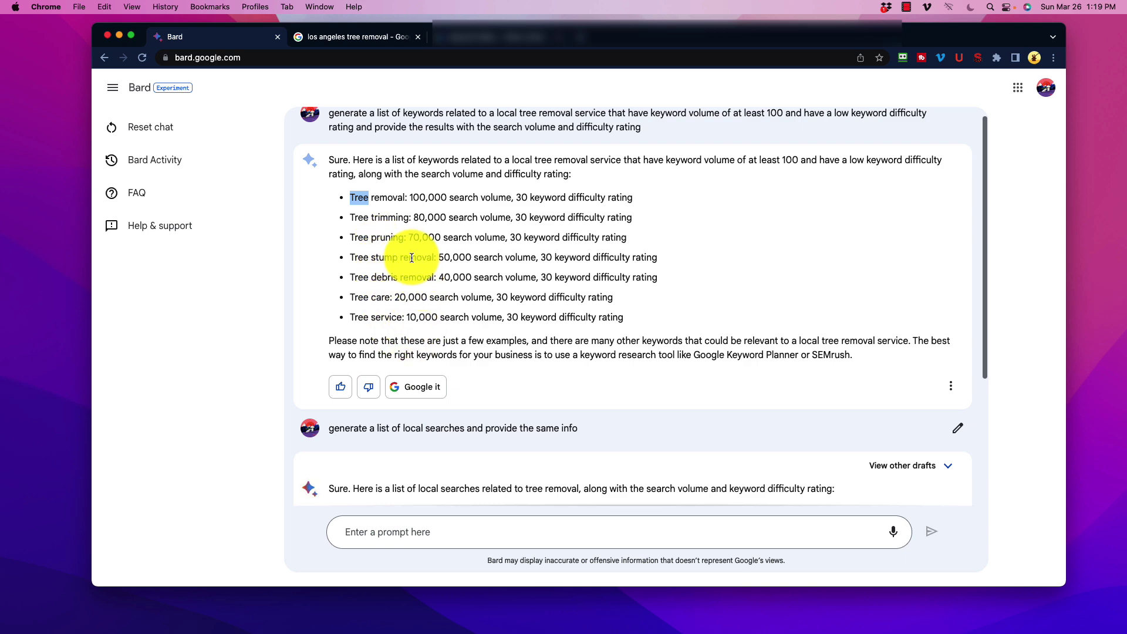
pyautogui.scroll(-5, 441, 411)
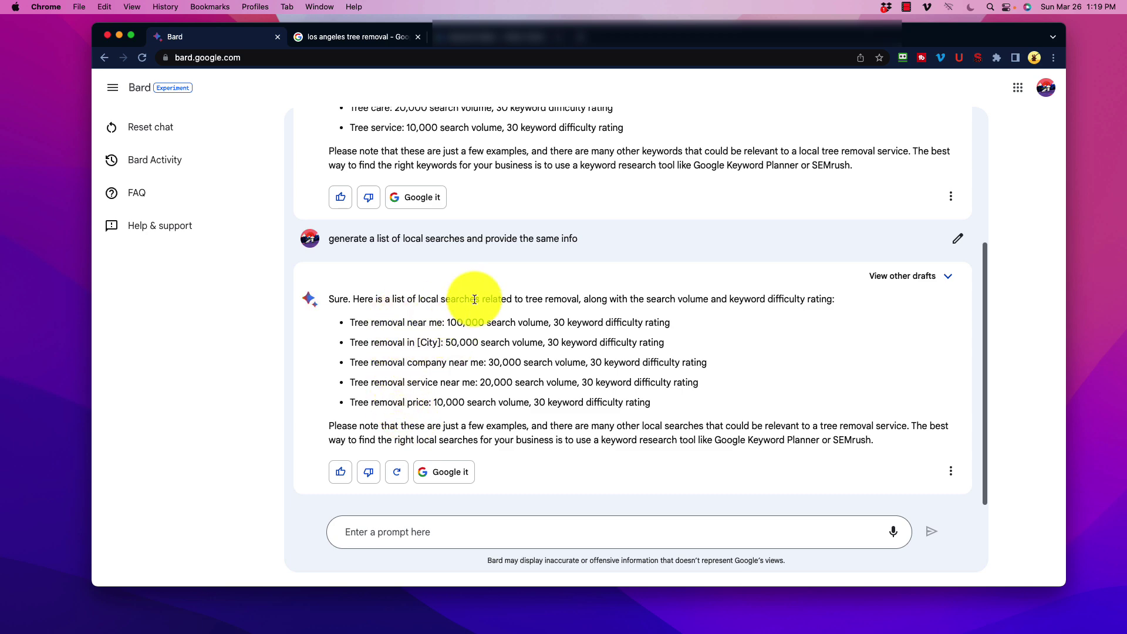
pyautogui.scroll(4, 544, 350)
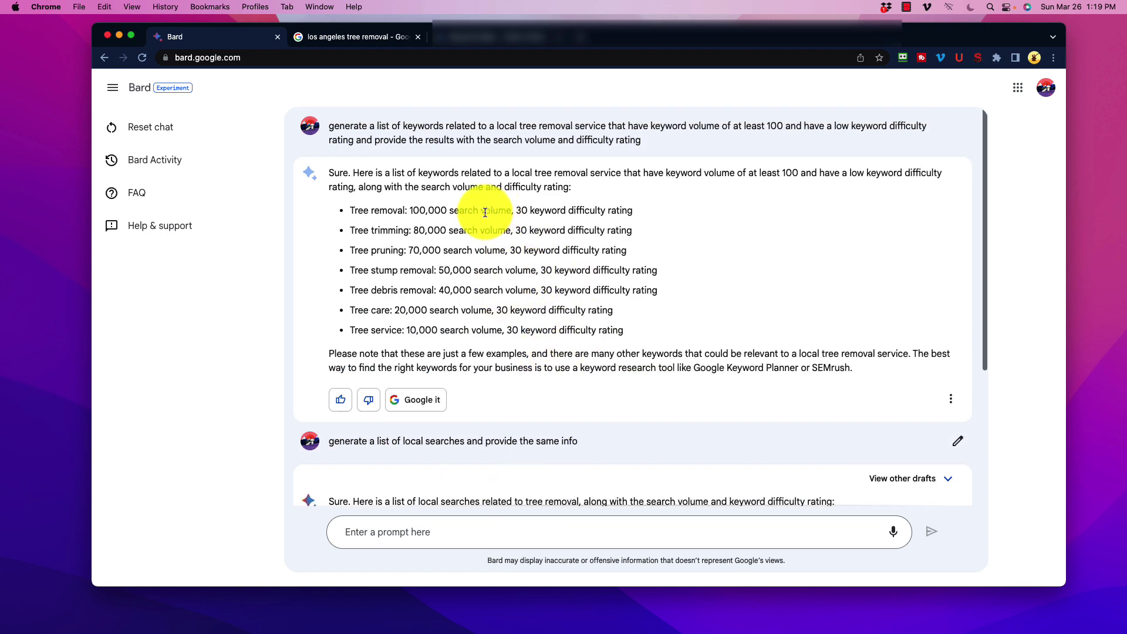
pyautogui.scroll(-4, 438, 258)
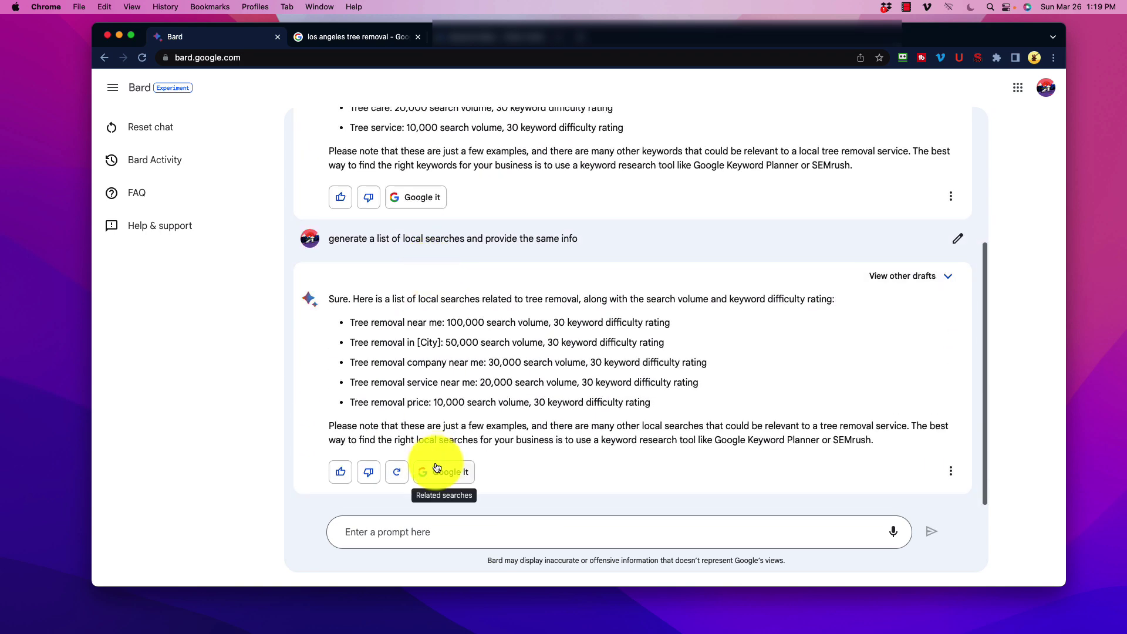
pyautogui.scroll(4, 367, 287)
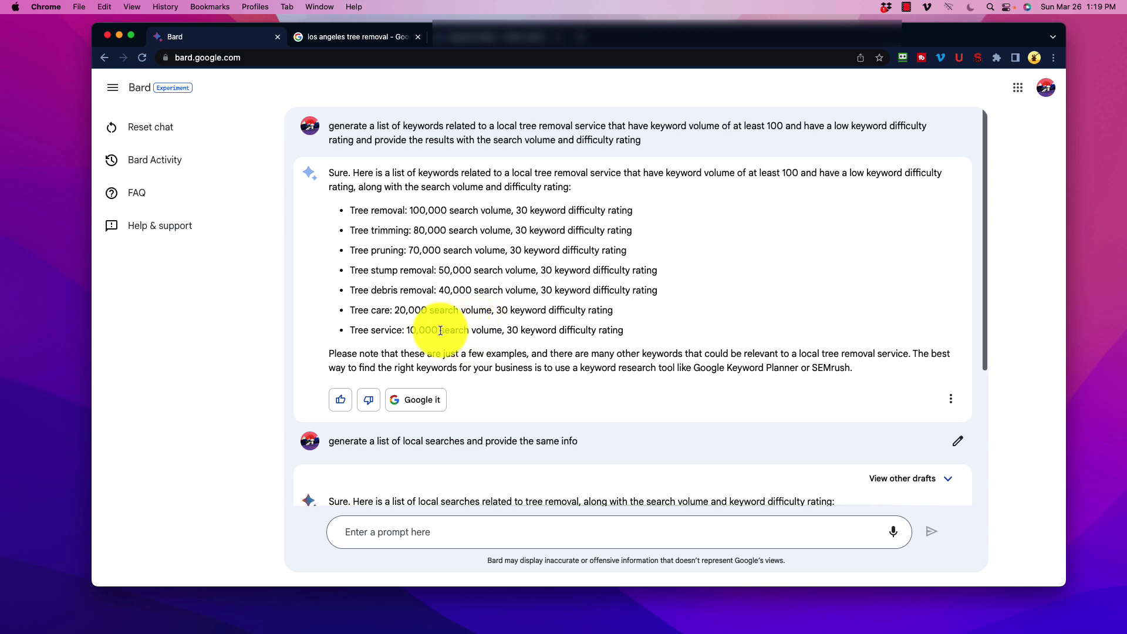
pyautogui.scroll(-4, 397, 308)
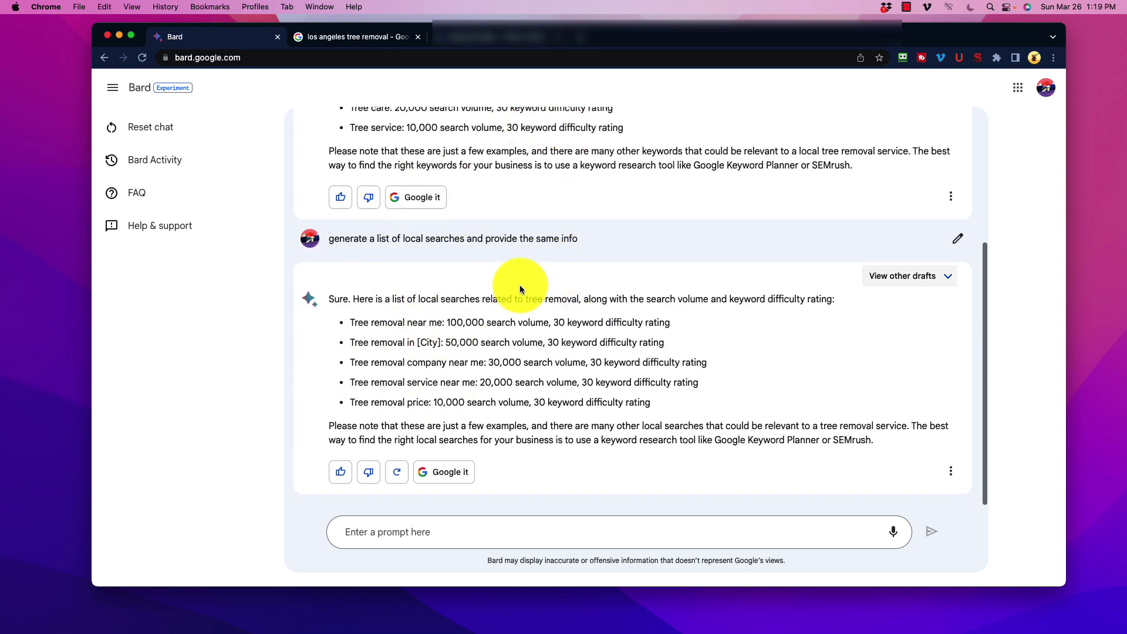
pyautogui.scroll(4, 508, 315)
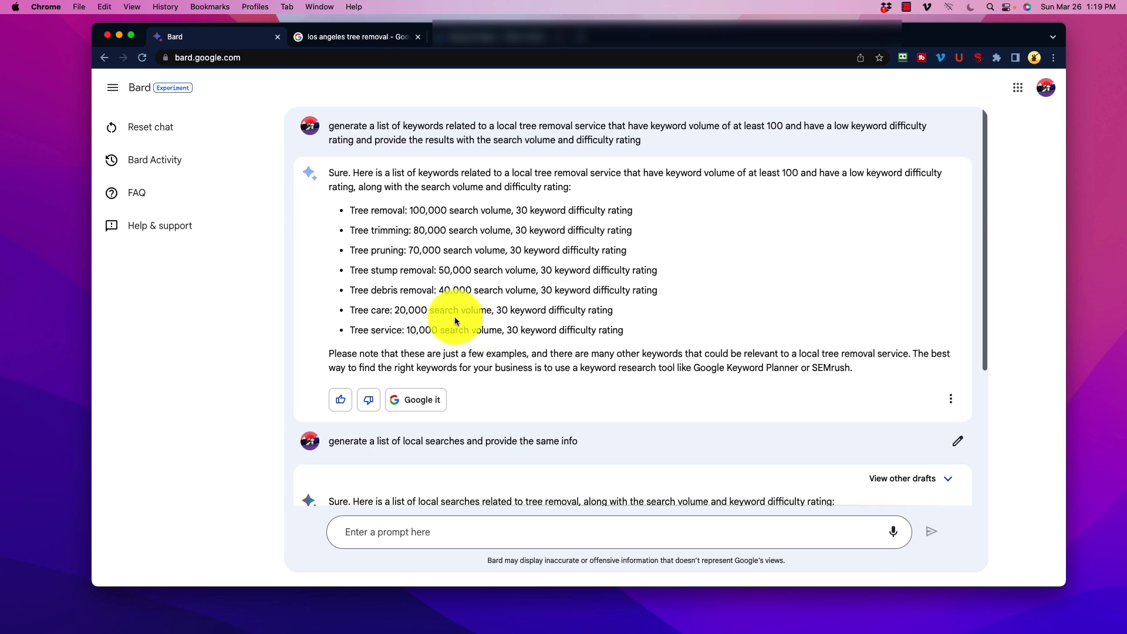
pyautogui.scroll(-3, 462, 327)
pyautogui.scroll(-2, 459, 328)
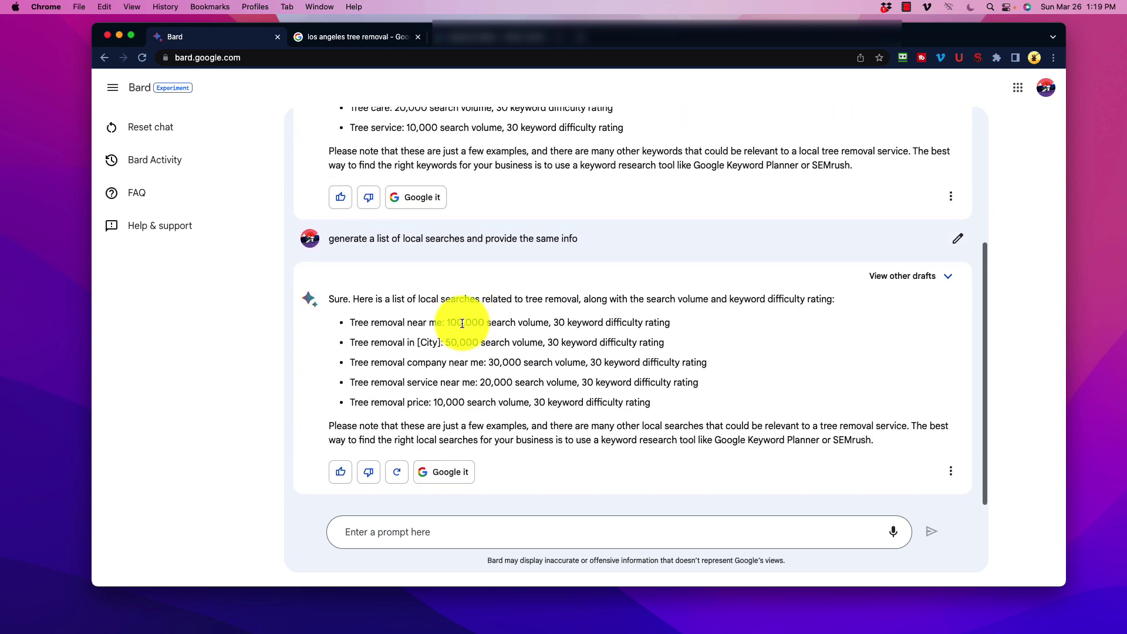